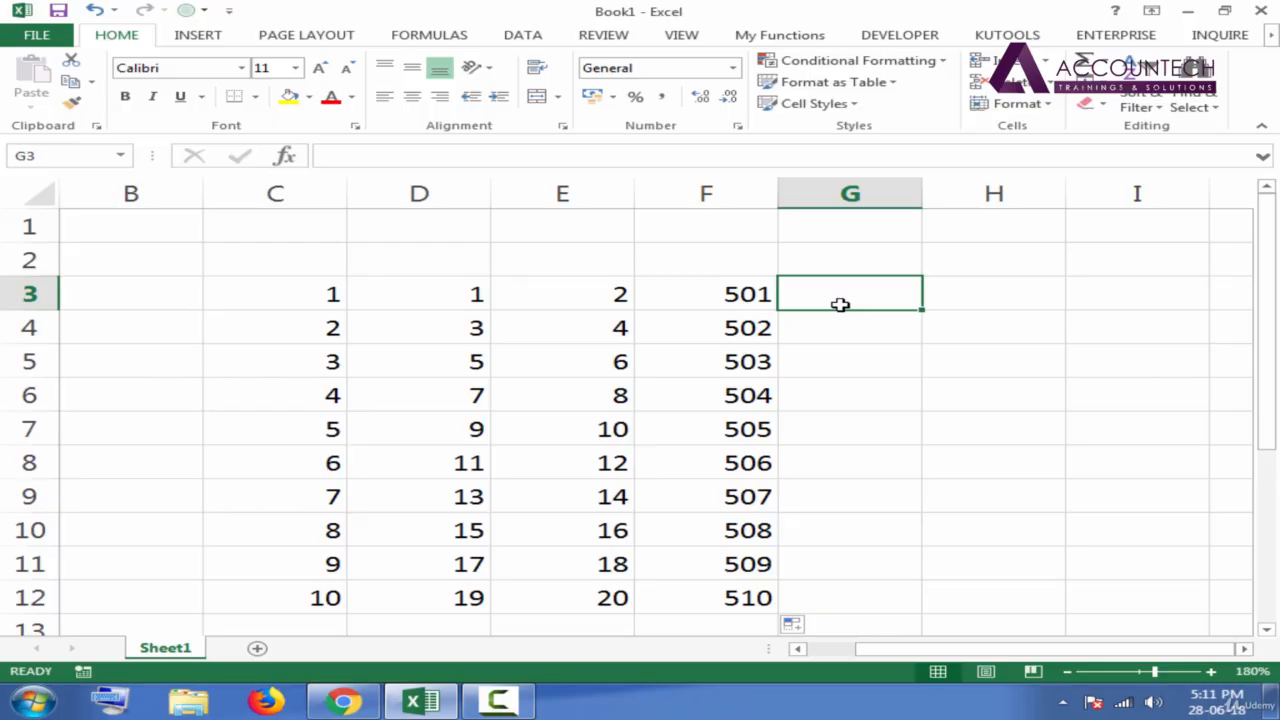
Enter January in cell G3 and AutoFill the month names down to G12.
type("January")
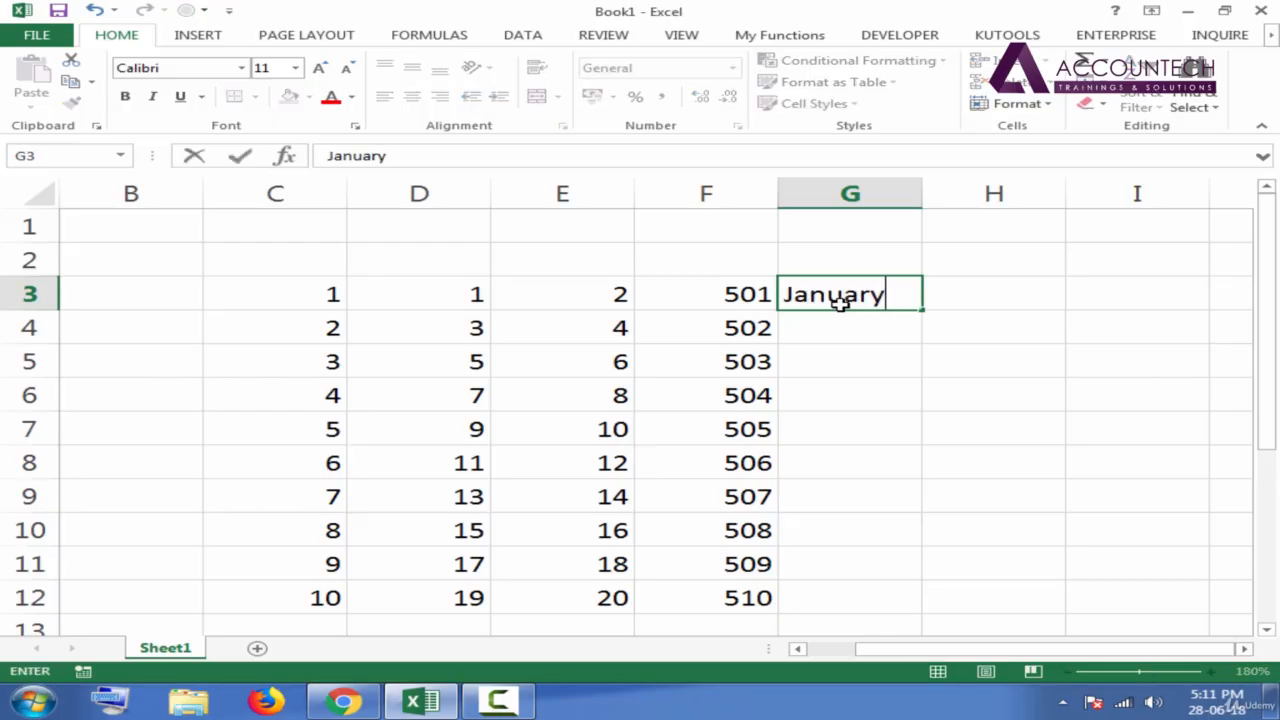
key("Return")
left_click(840, 303)
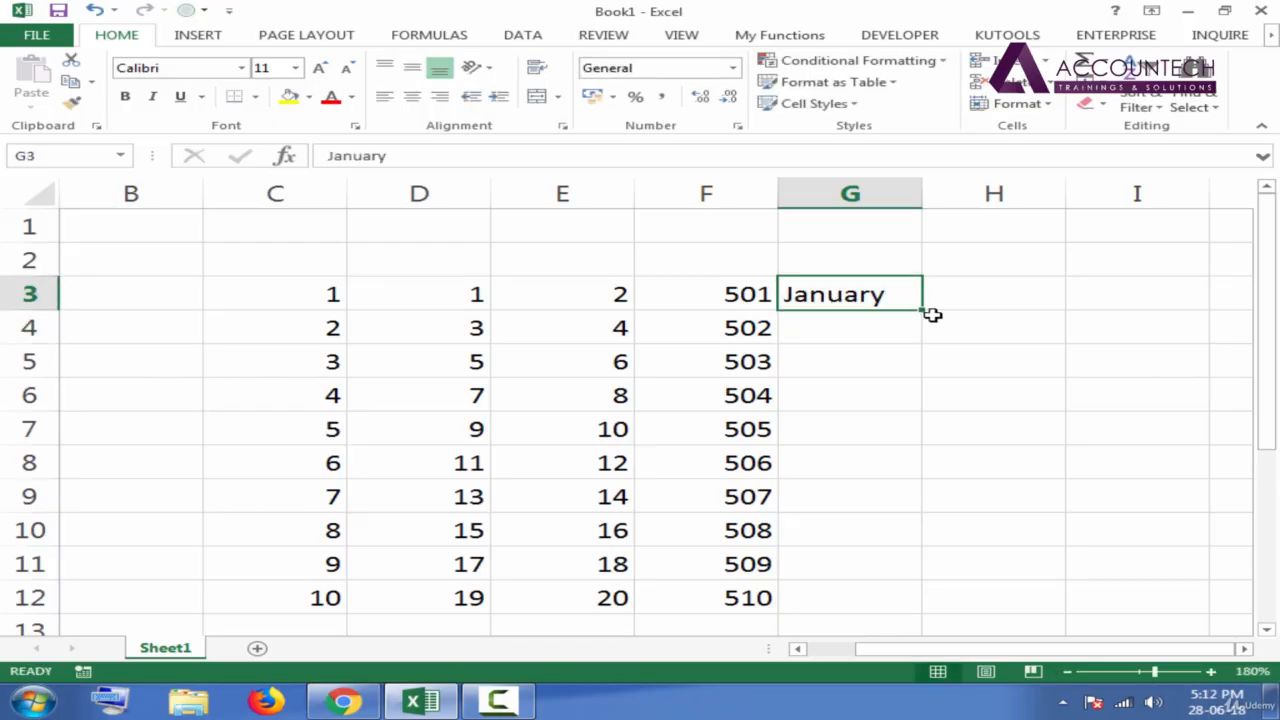
double_click(926, 312)
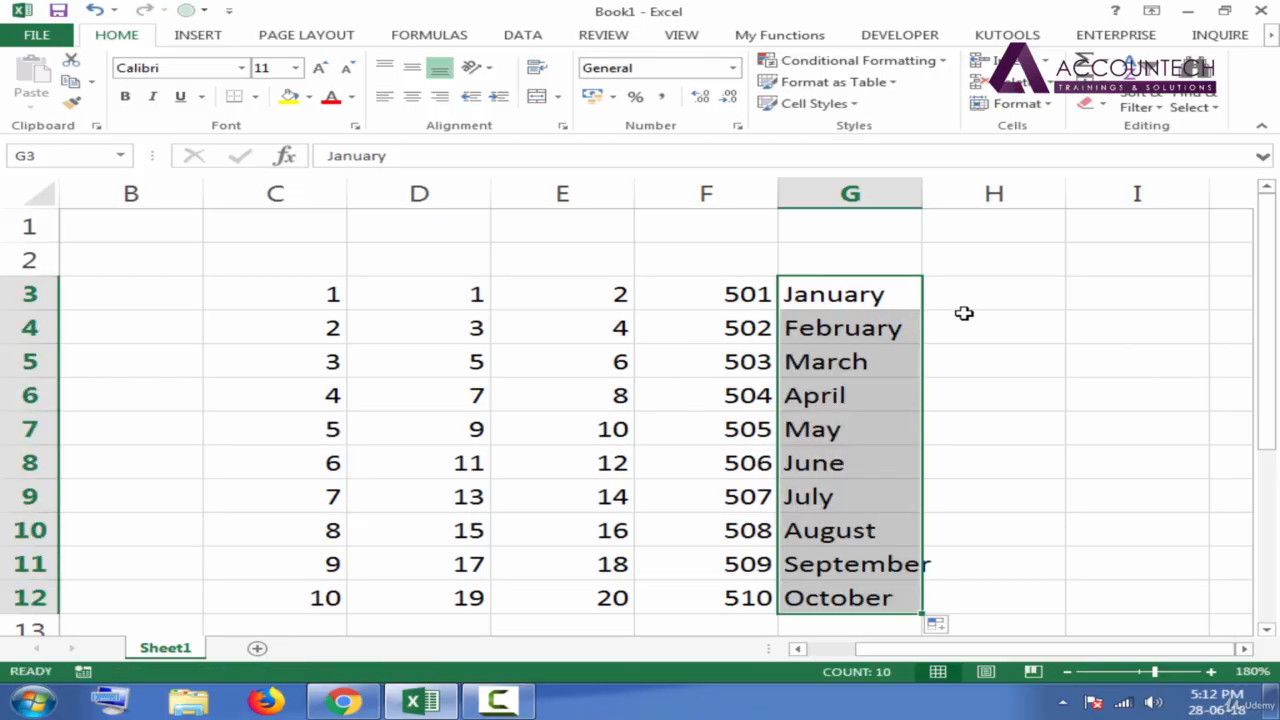
Enter Jan in cell H3 and AutoFill the abbreviated month names down to H12.
left_click(975, 298)
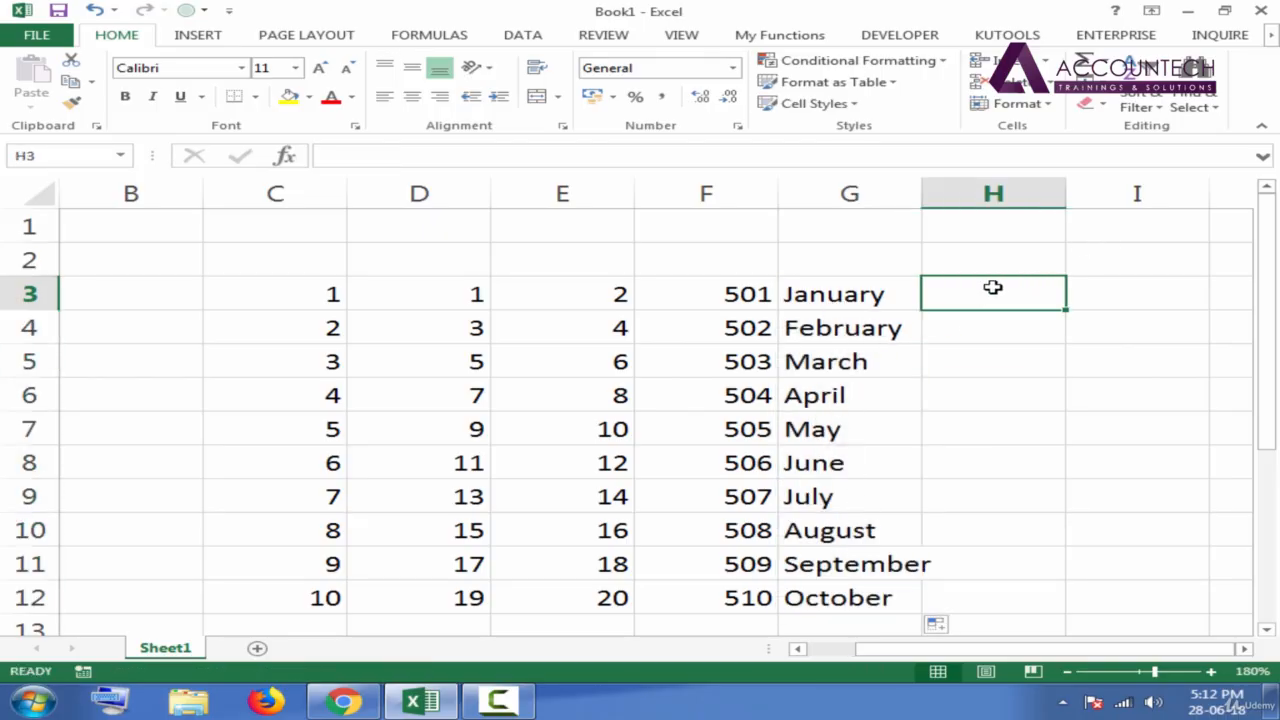
type("Jan")
key("Return")
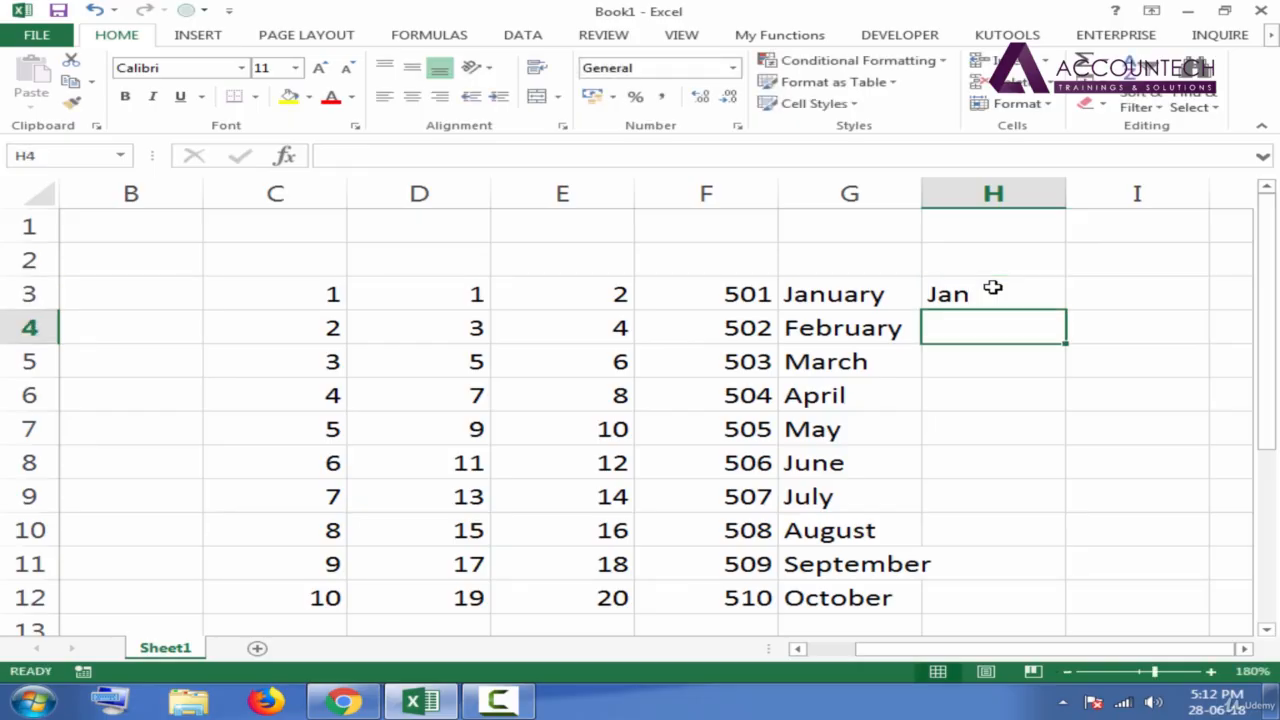
left_click(993, 302)
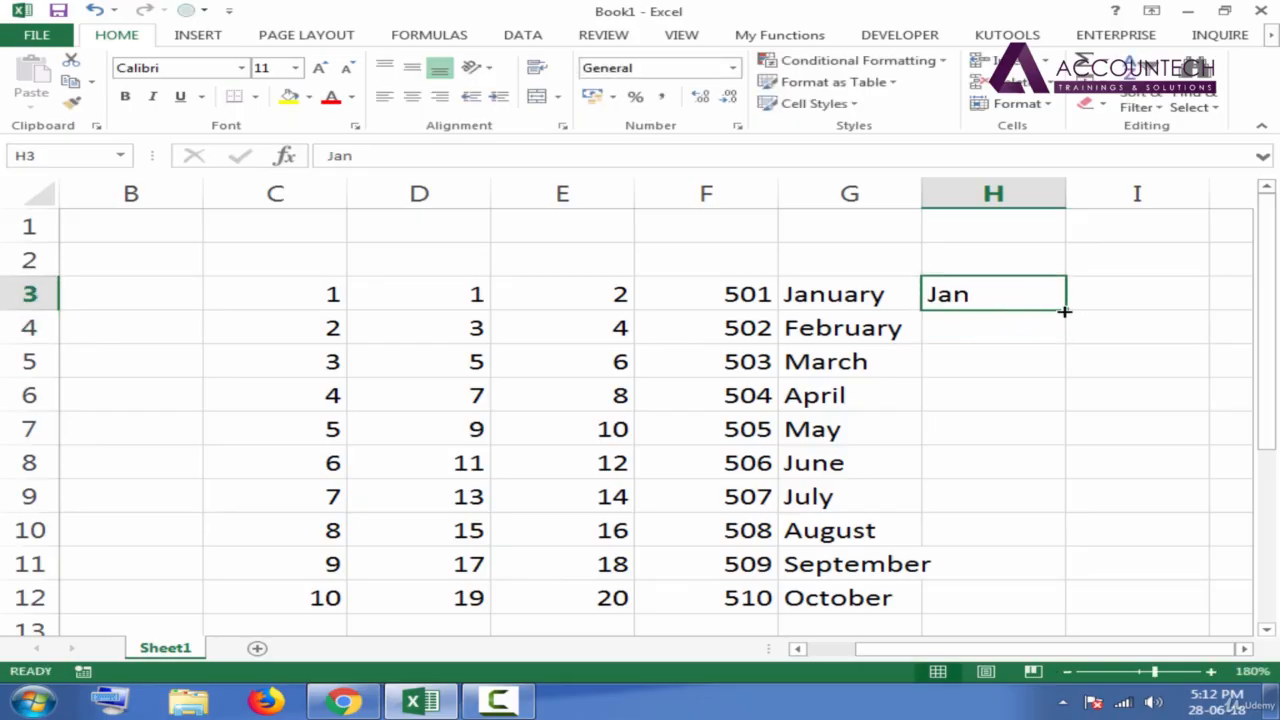
left_click_drag(1065, 311, 1065, 610)
Enter Monday in cell I3 and AutoFill the weekday names down to I12.
left_click(1131, 296)
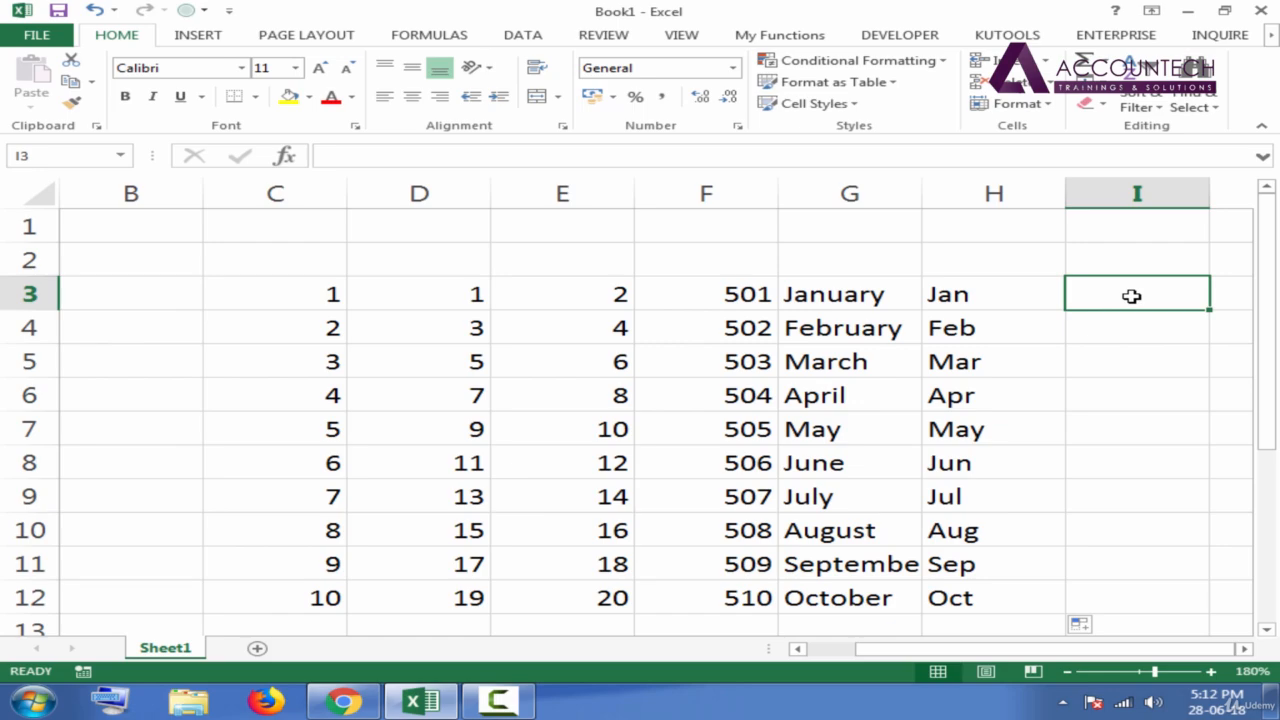
scroll(1131, 296, "right", 2)
type("Mond")
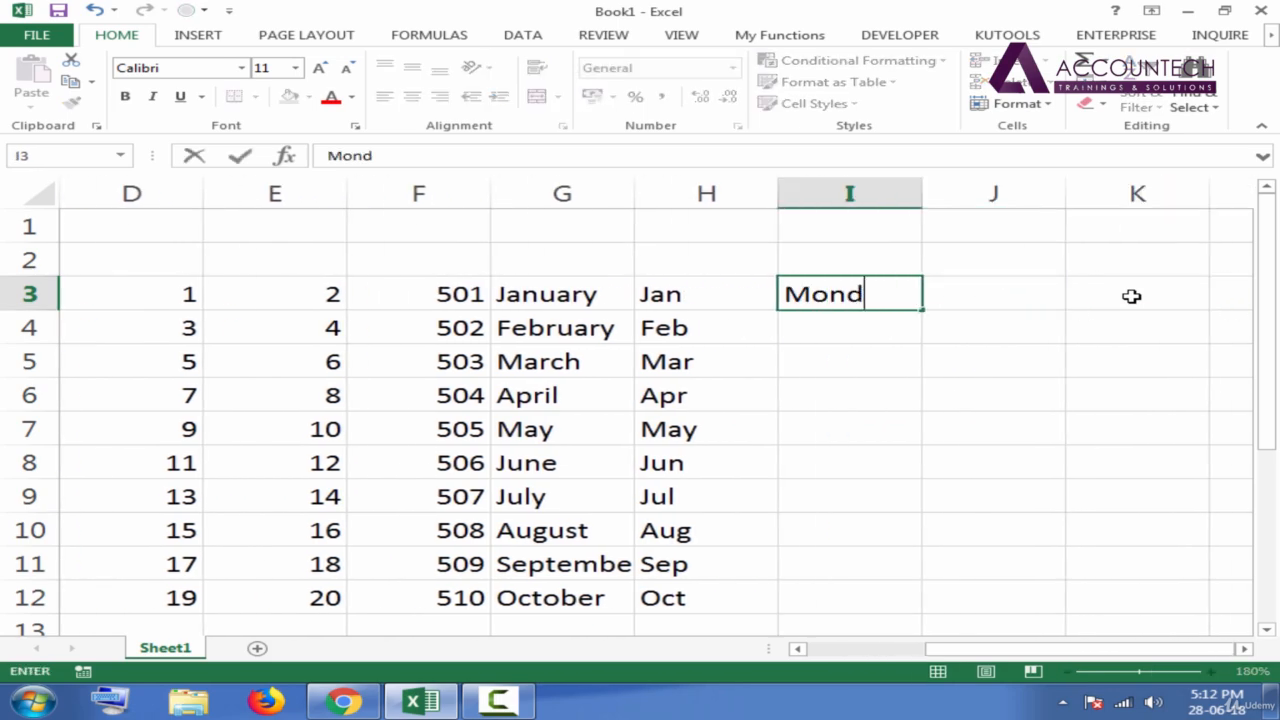
type("ay")
key("Return")
left_click(903, 298)
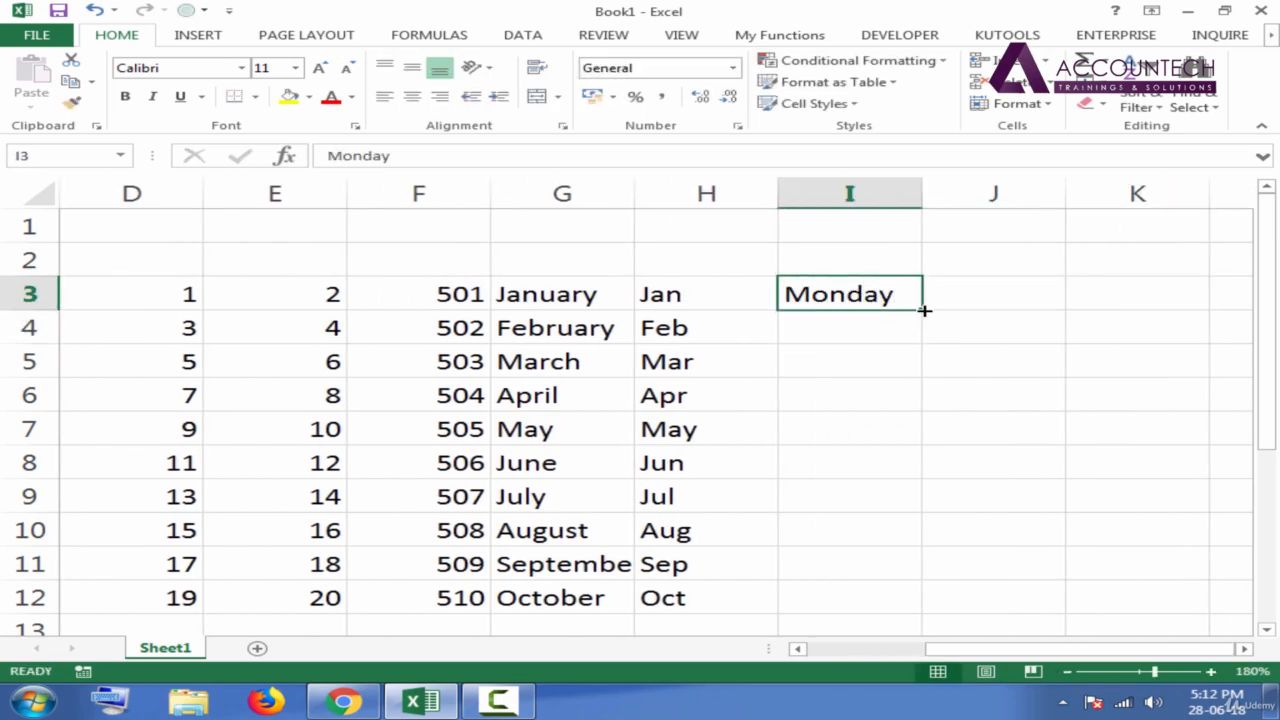
left_click_drag(925, 311, 925, 600)
Enter Mon in cell J3 and AutoFill the abbreviated weekday names down to J12.
left_click(943, 300)
type("Mon")
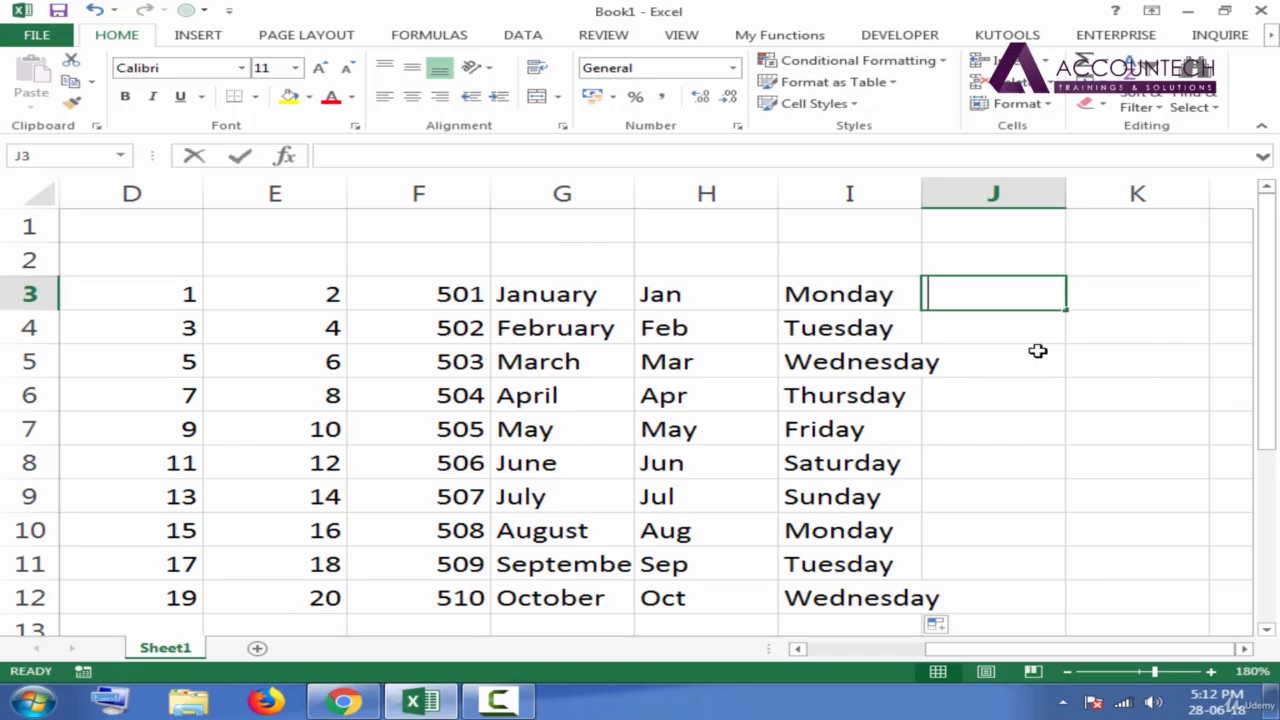
key("Return")
left_click(1014, 292)
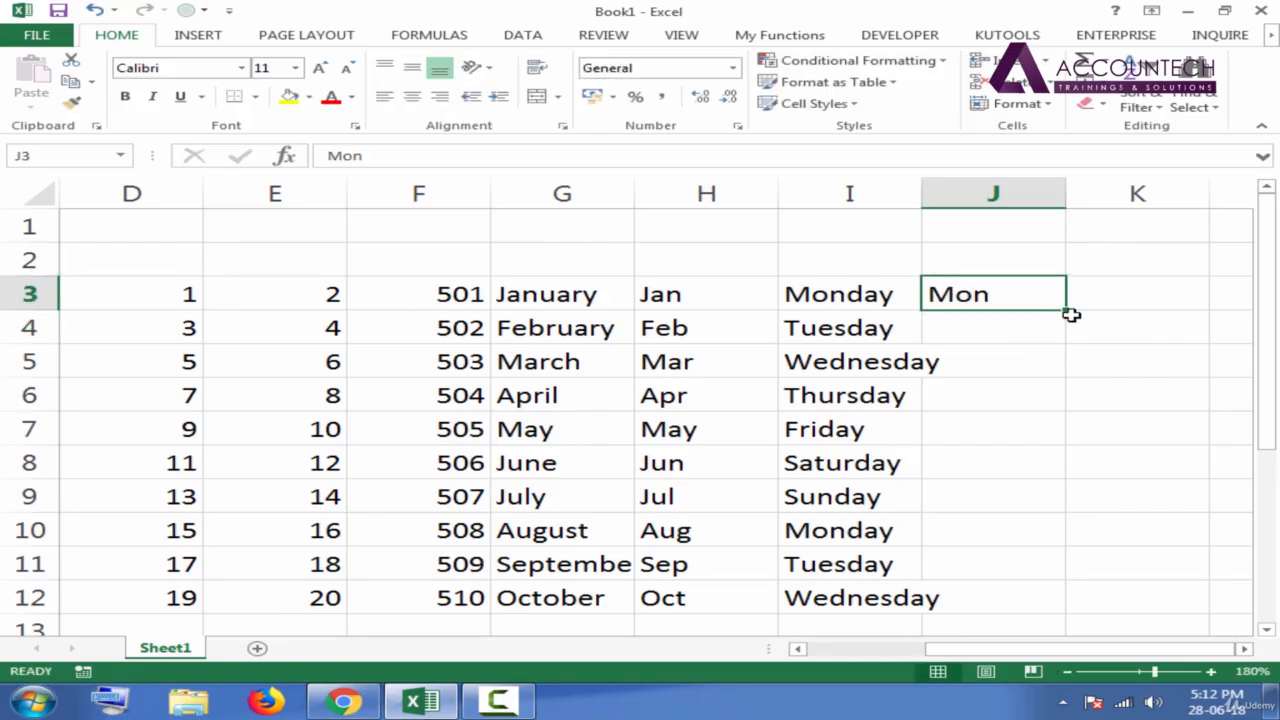
left_click_drag(1066, 311, 1040, 600)
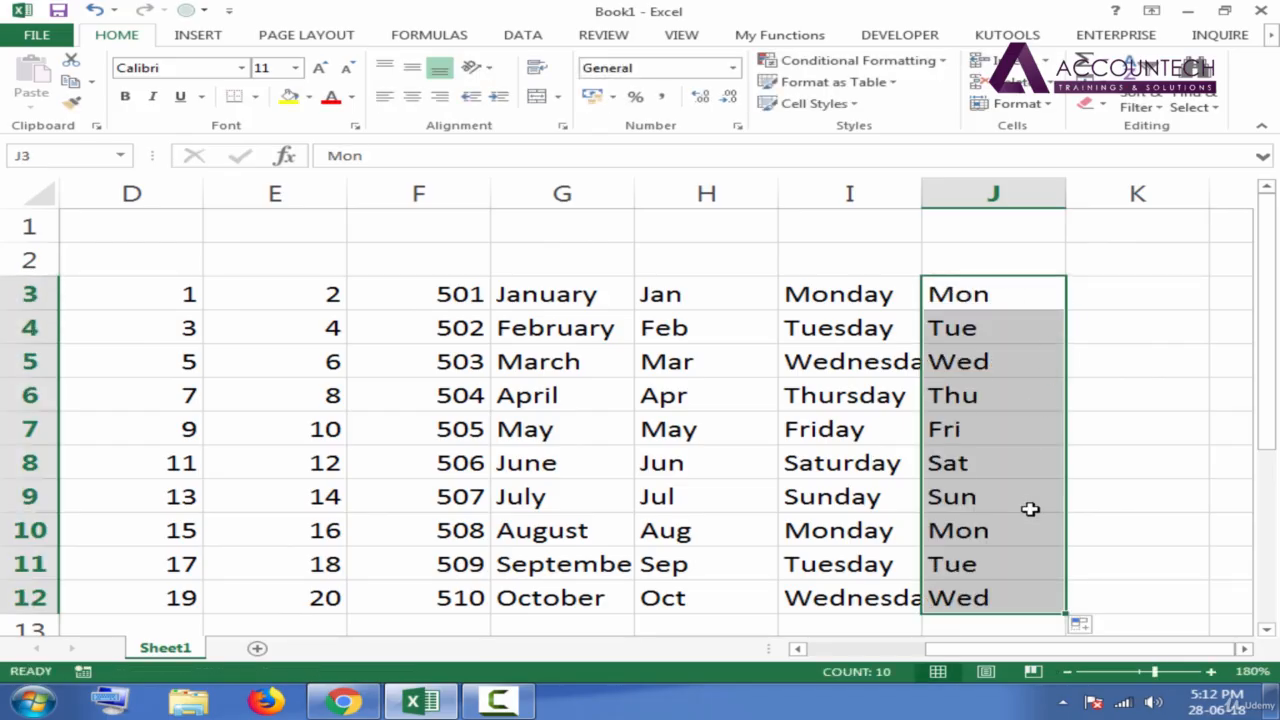
Enter 5 in B3 and 10 in B4, and AutoFill the number series down to B12.
left_click(553, 308)
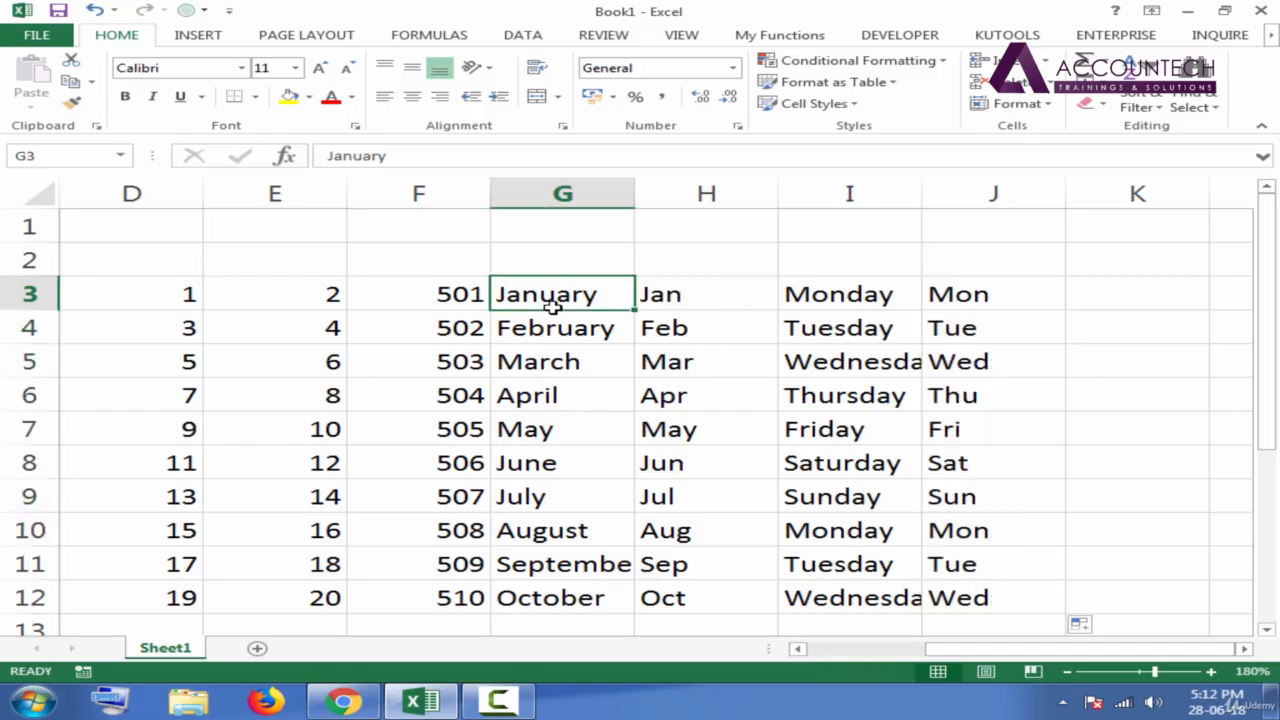
key("Left")
key("Left")
key("Left")
key("Left")
key("Left")
key("Left")
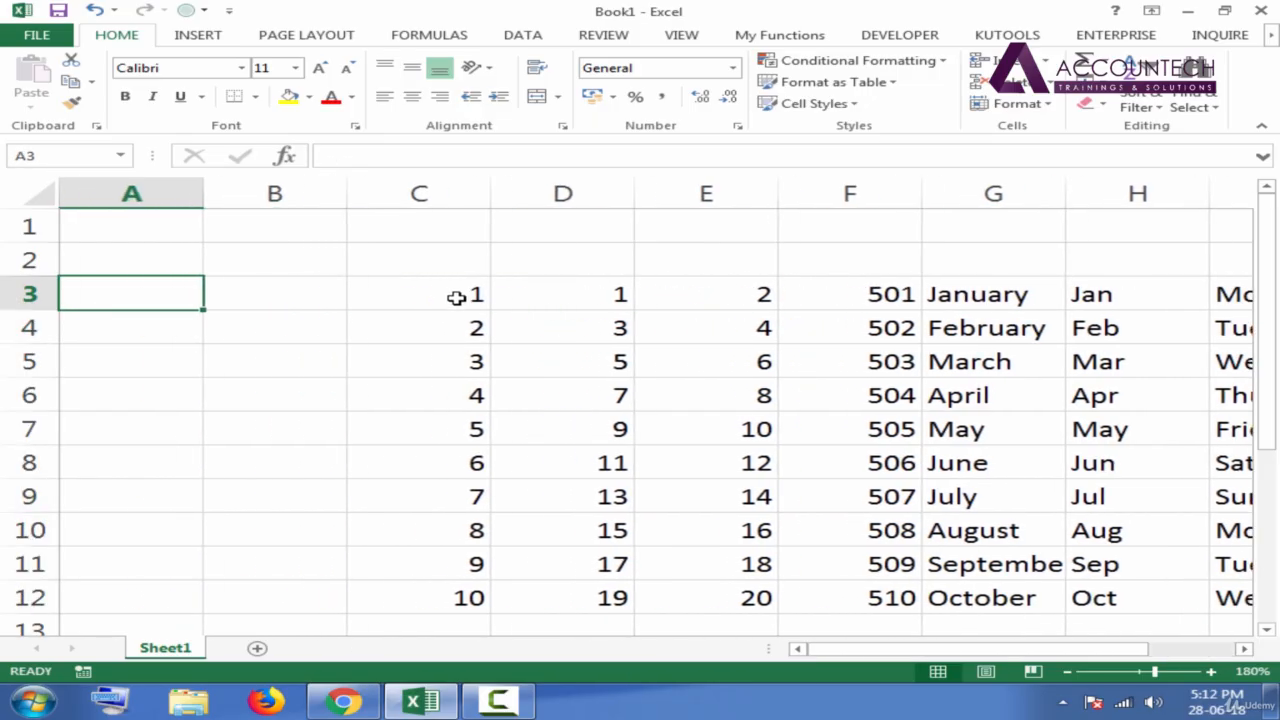
left_click(453, 295)
left_click(270, 303)
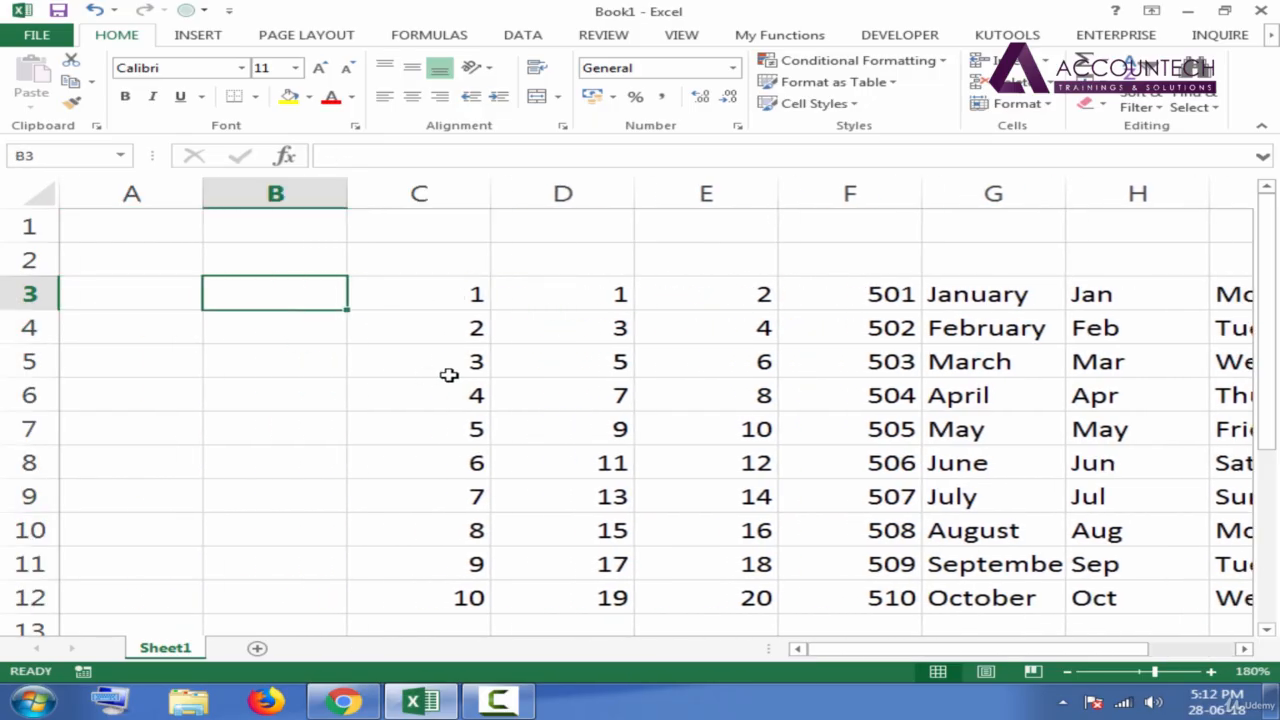
type("5")
key("Return")
type("10")
key("Return")
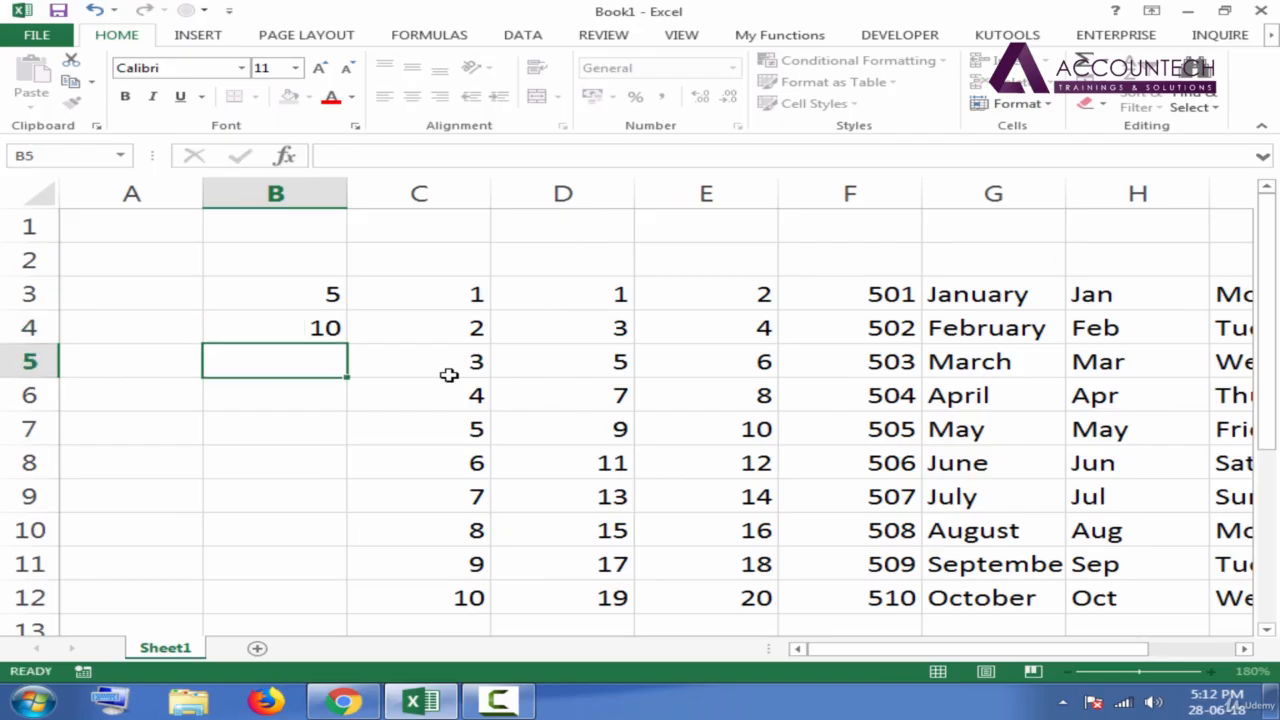
left_click_drag(313, 296, 320, 506)
Examine the filled series across the sheet, comparing the January and February cells in G3 and G4.
left_click(306, 395)
key("Right")
key("Right")
key("Right")
key("Right")
key("Right")
key("Right")
key("Up")
key("Up")
key("Up")
key("Up")
key("Up")
key("Up")
key("Up")
key("Up")
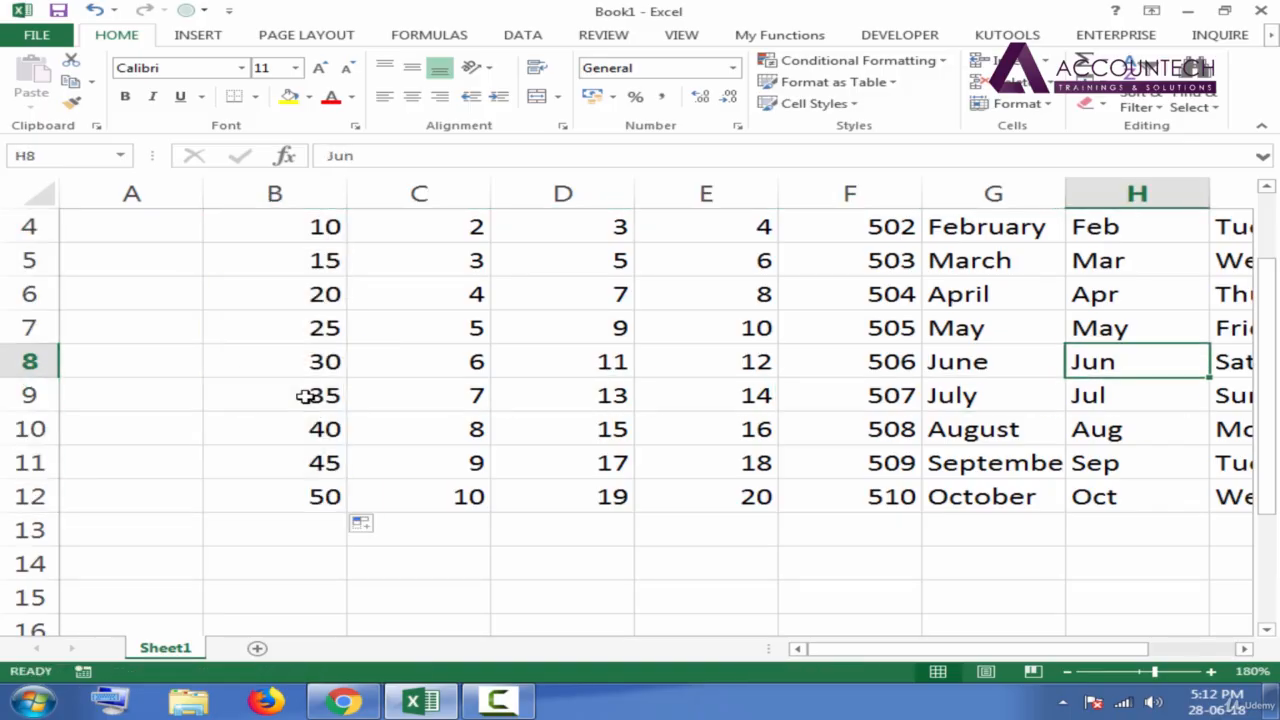
key("Right")
key("Right")
key("Right")
key("Right")
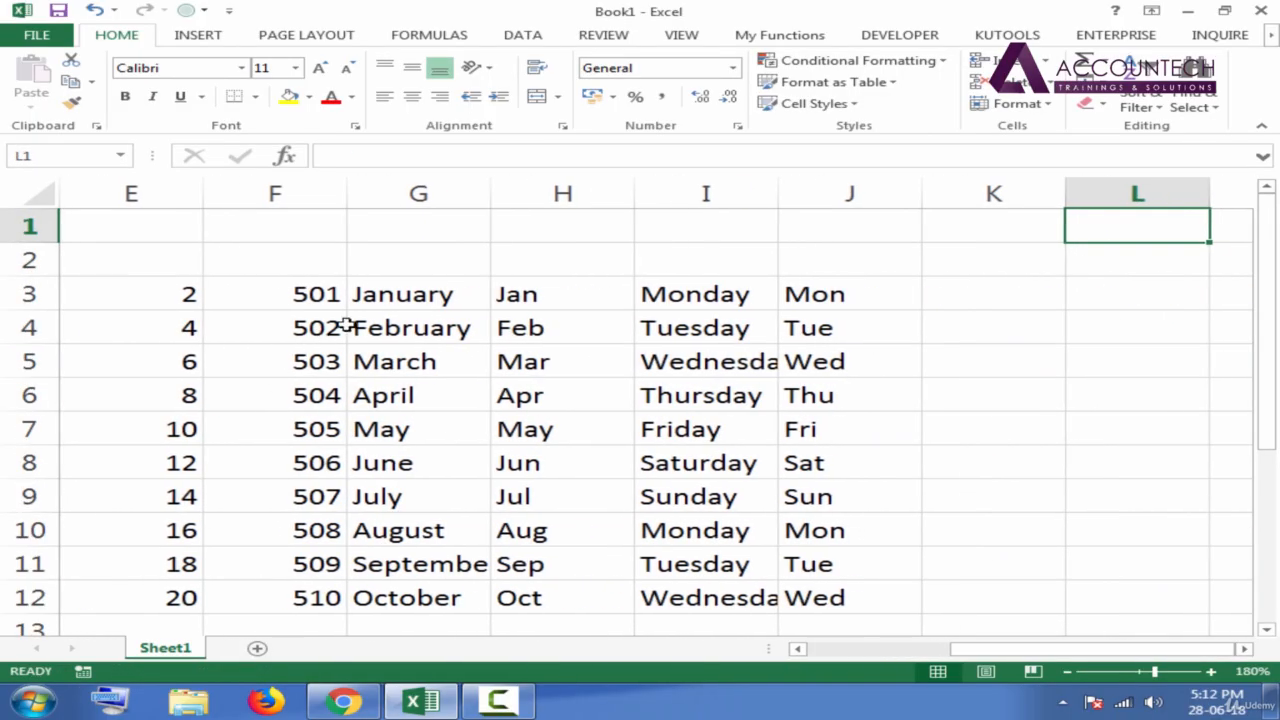
left_click(417, 294)
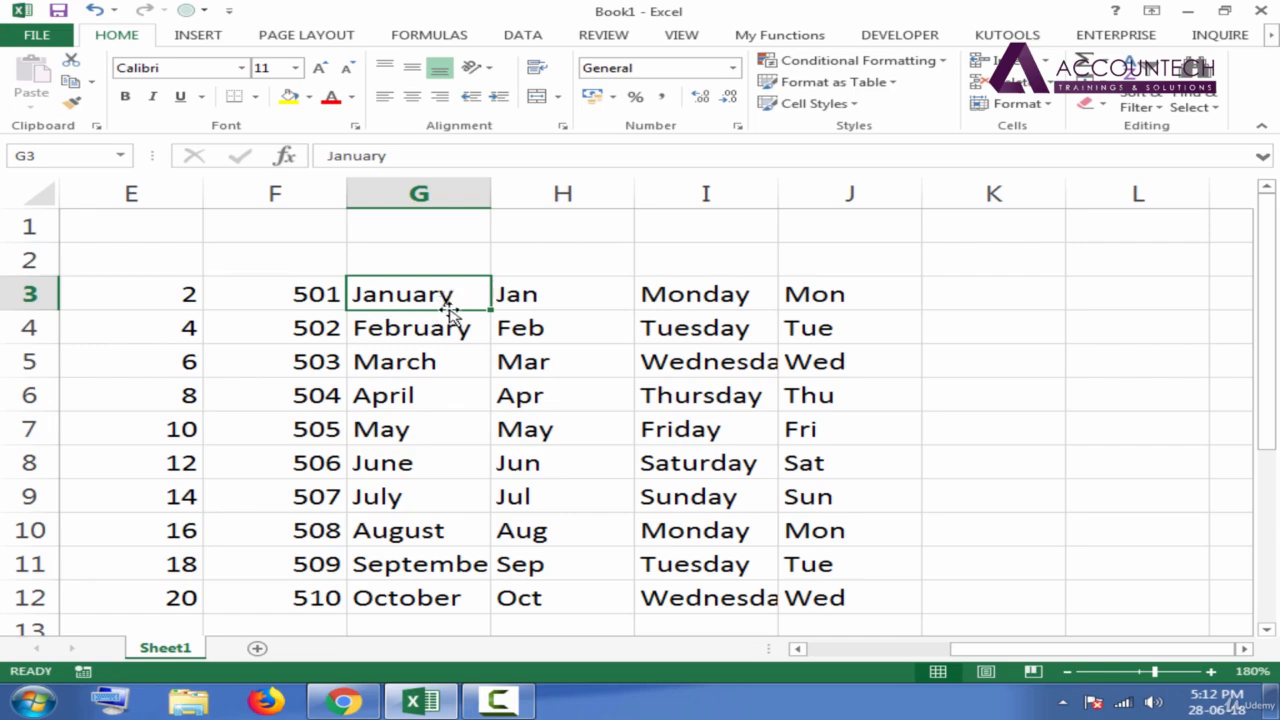
left_click(415, 333)
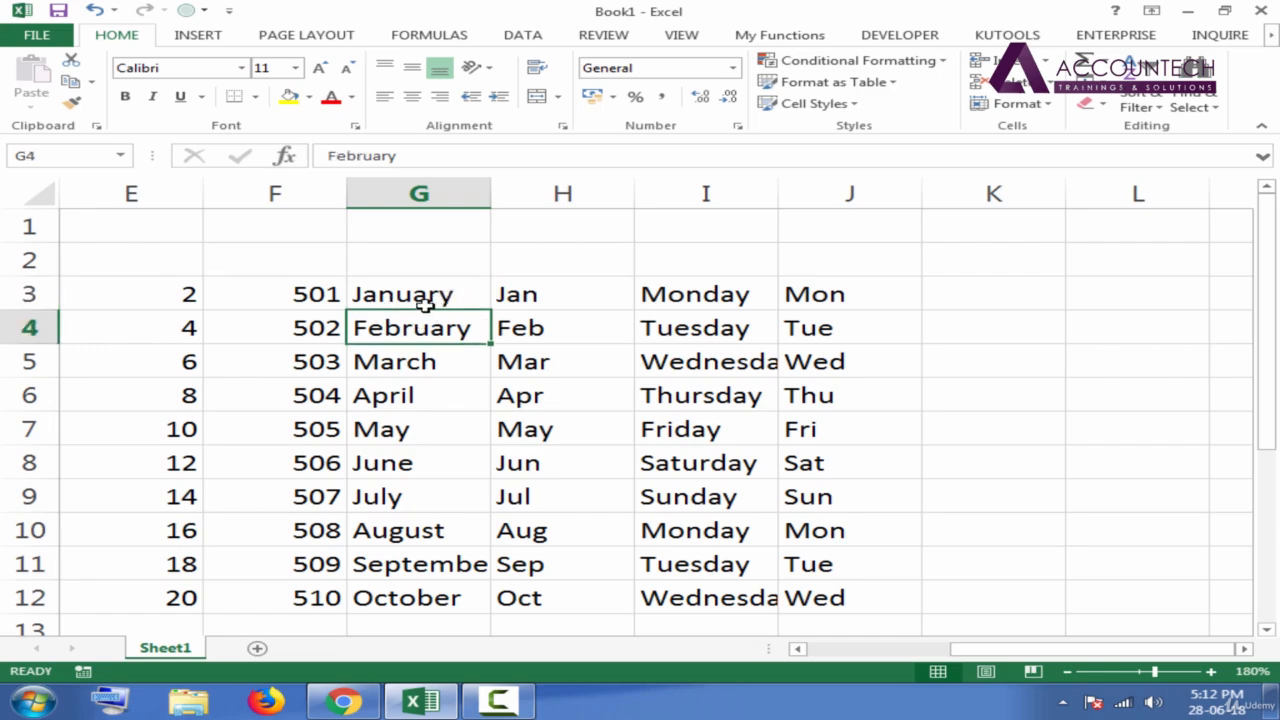
left_click(420, 296)
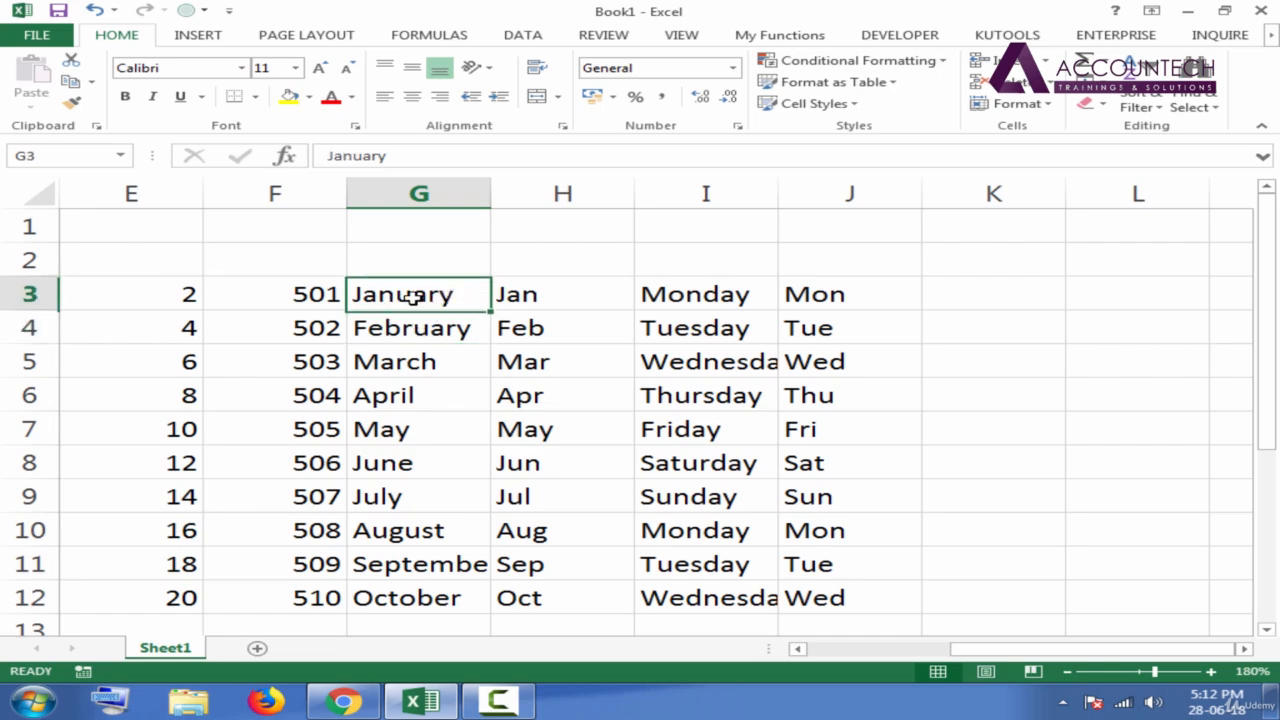
left_click(452, 330)
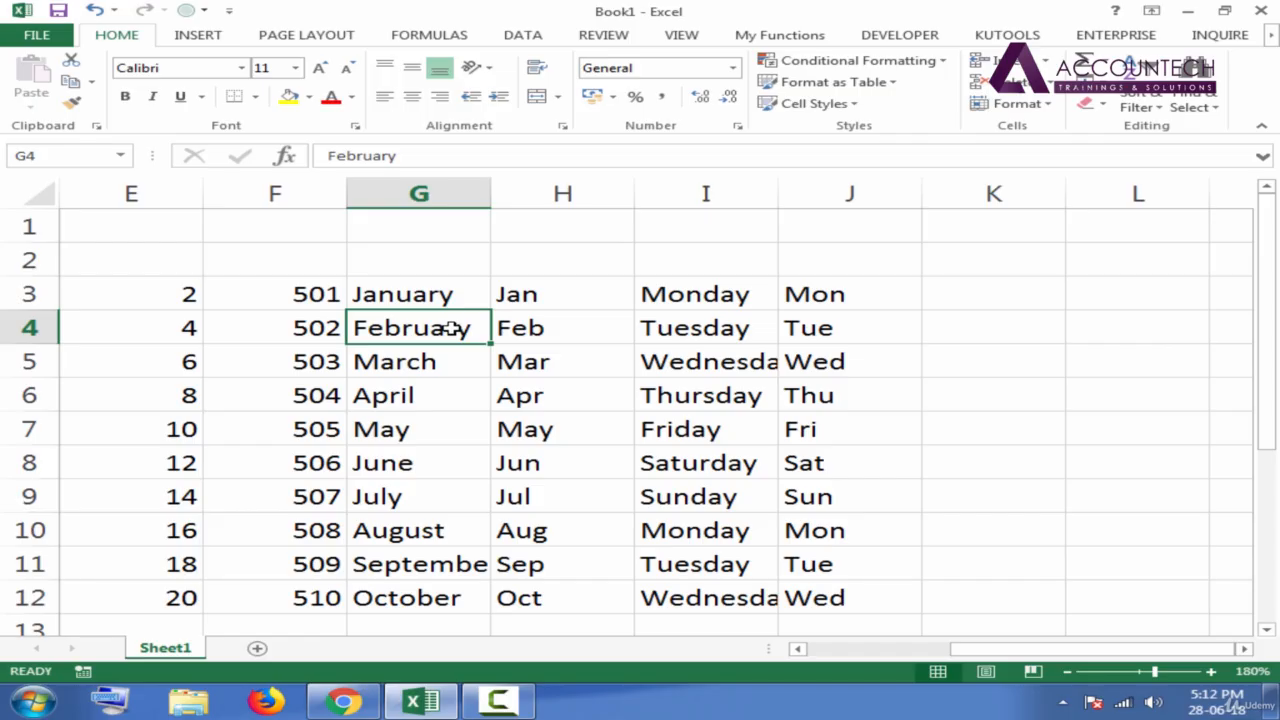
left_click(422, 295)
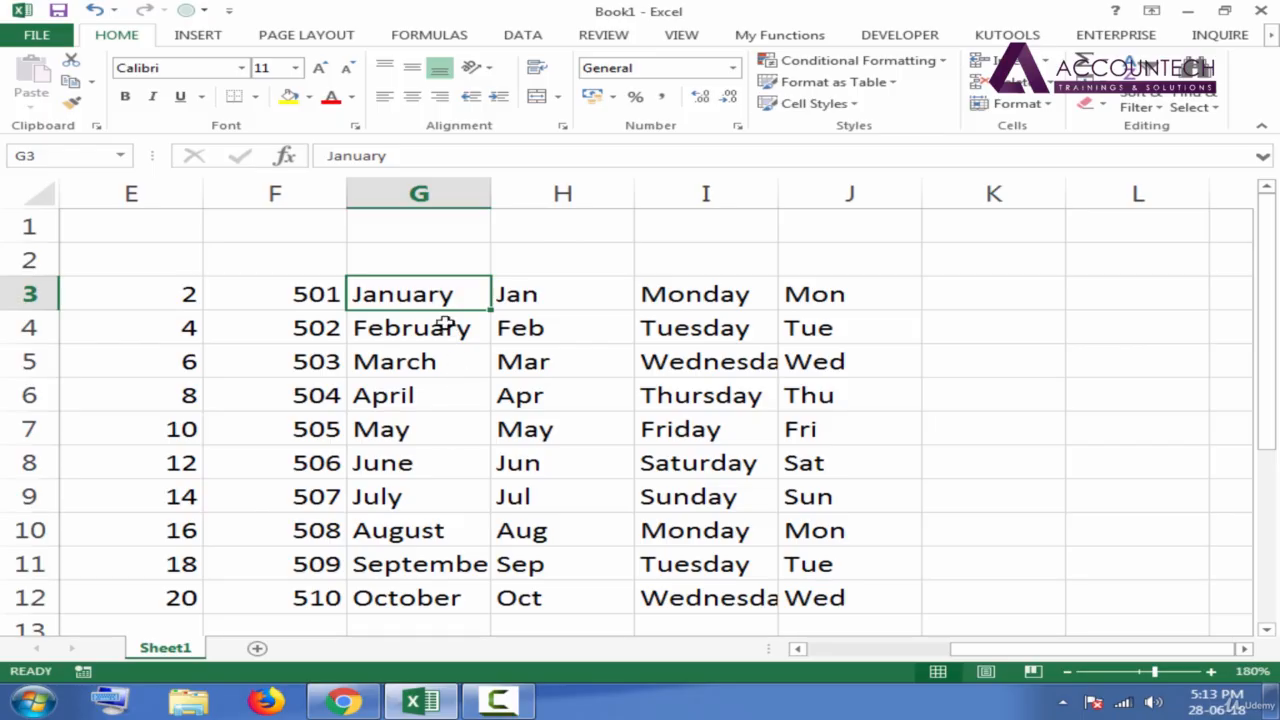
left_click(430, 331)
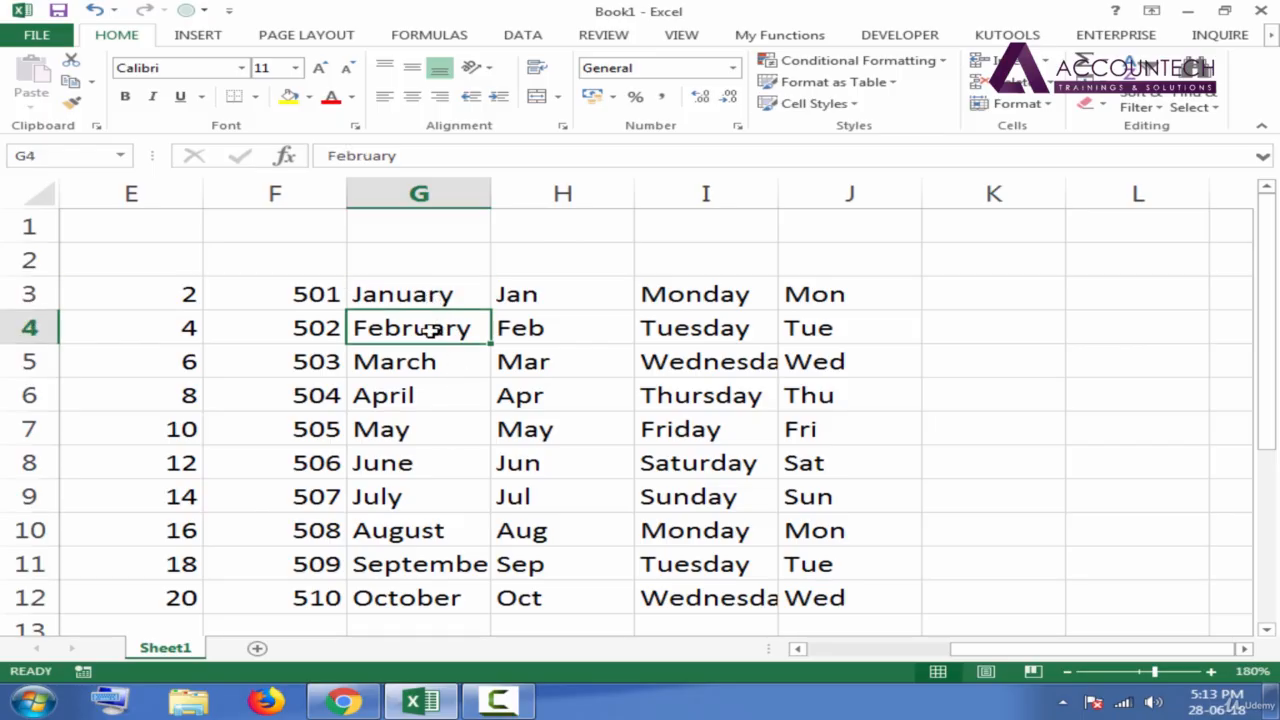
left_click(425, 300)
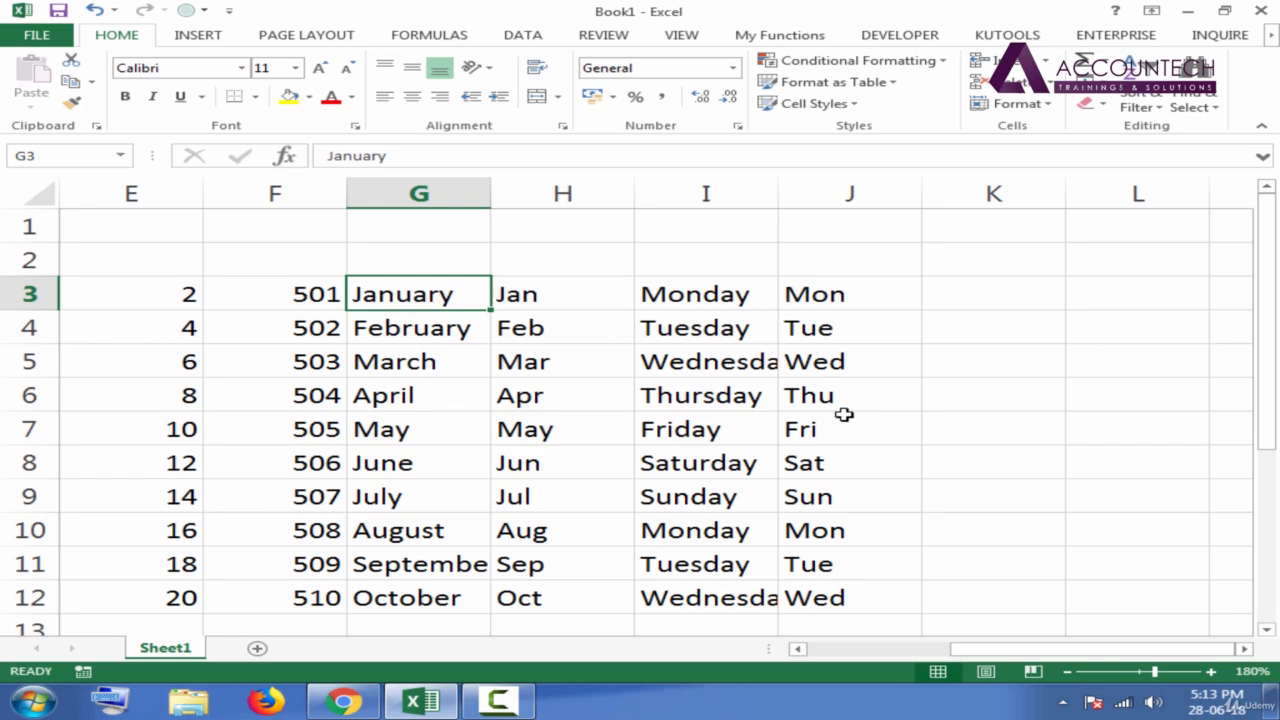
Enter a sample first name in cell K3.
left_click(981, 296)
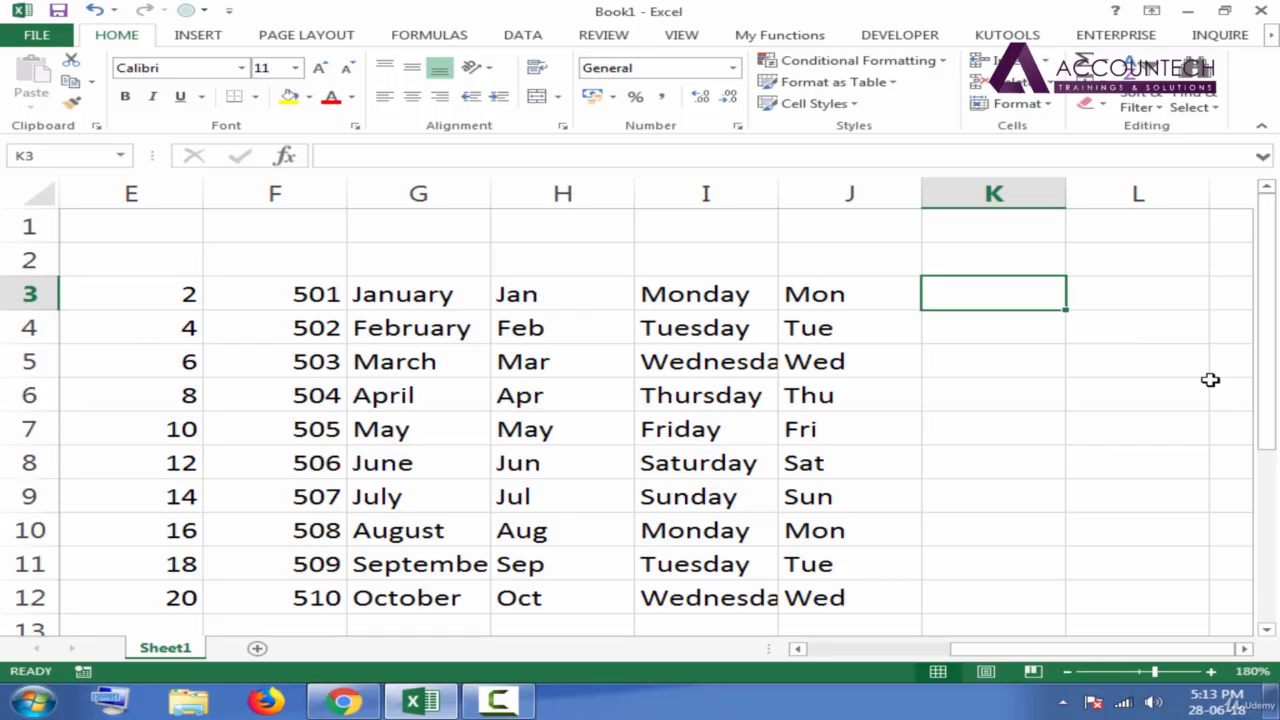
type("A")
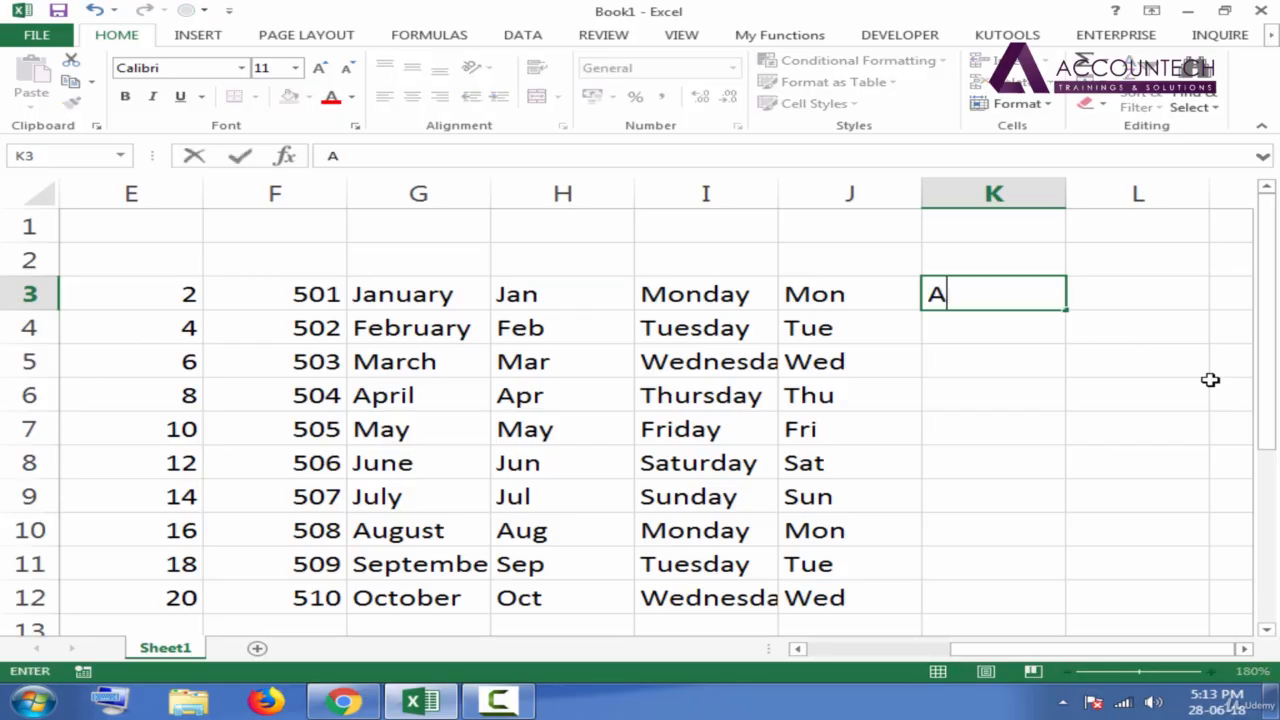
type("li")
key("Return")
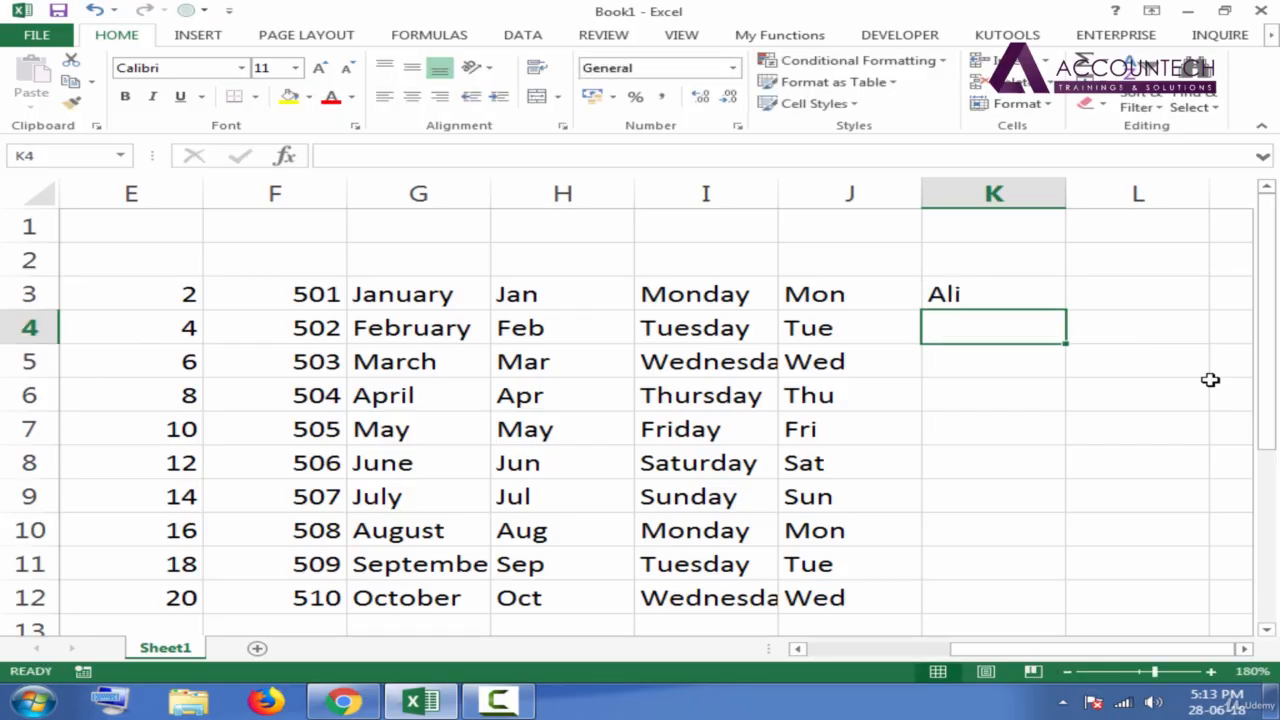
left_click(1058, 303)
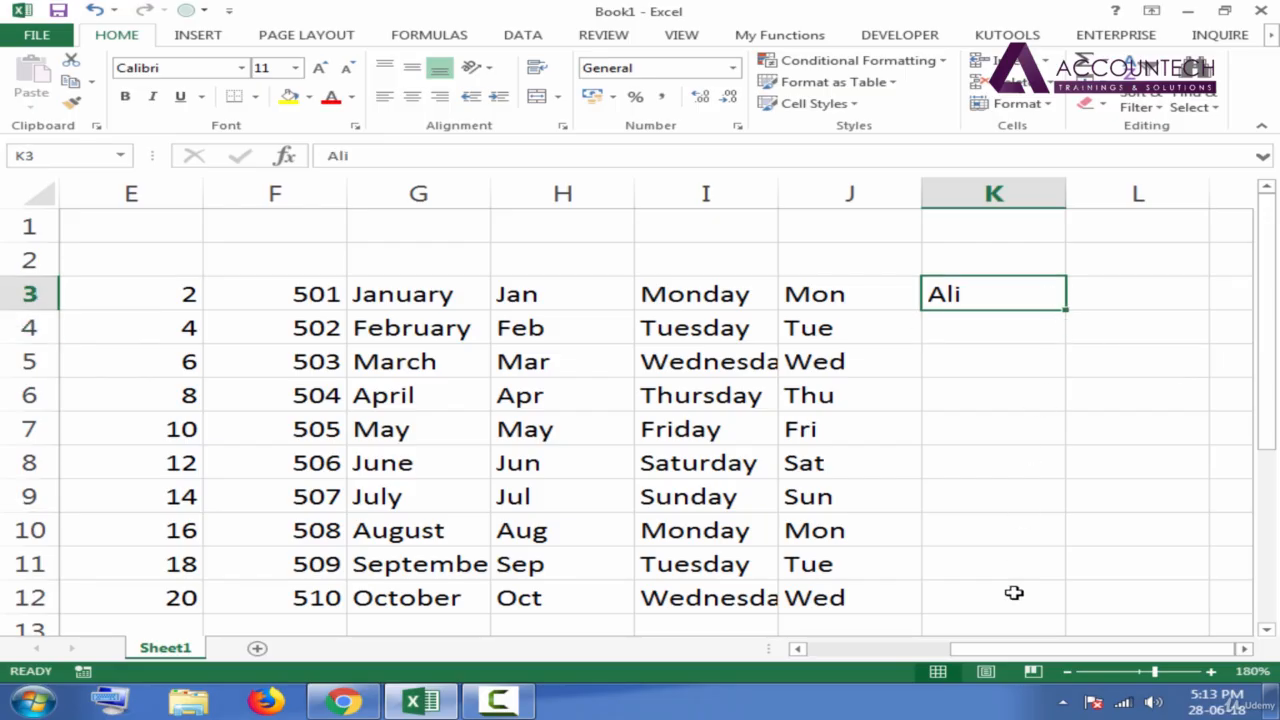
left_click(973, 336)
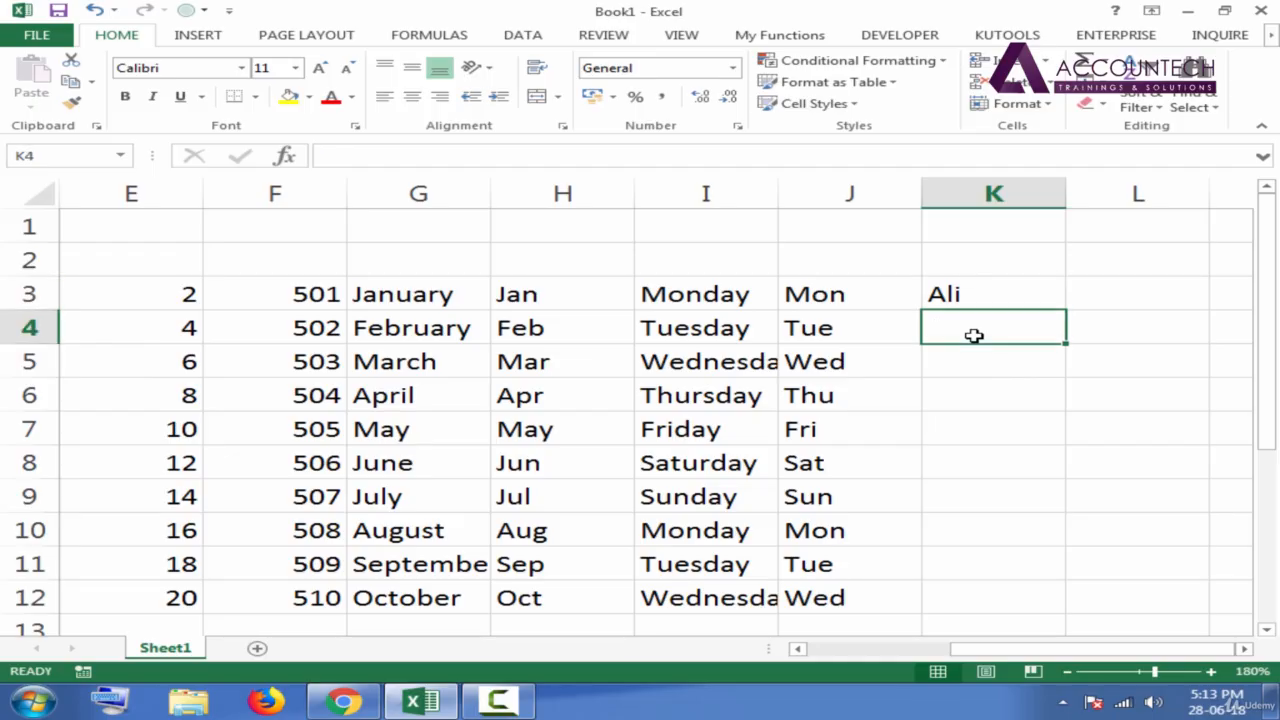
type("Bilal")
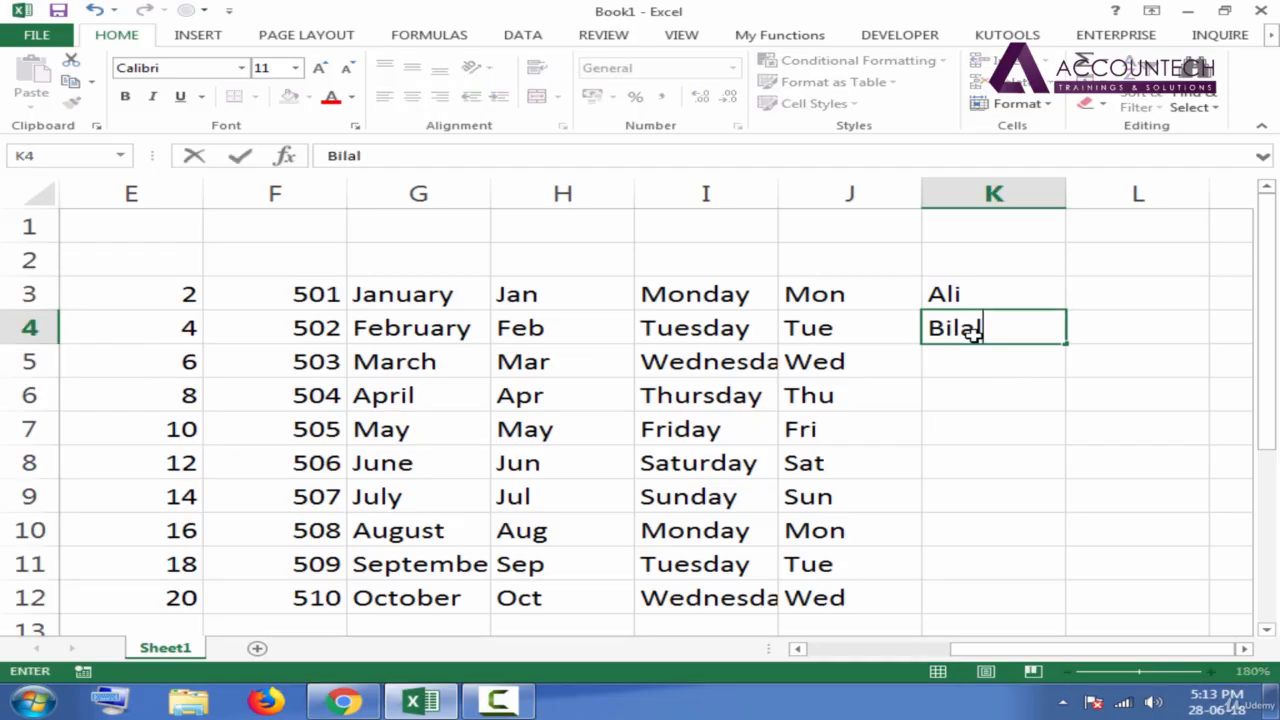
key("Return")
left_click(1002, 322)
key("Delete")
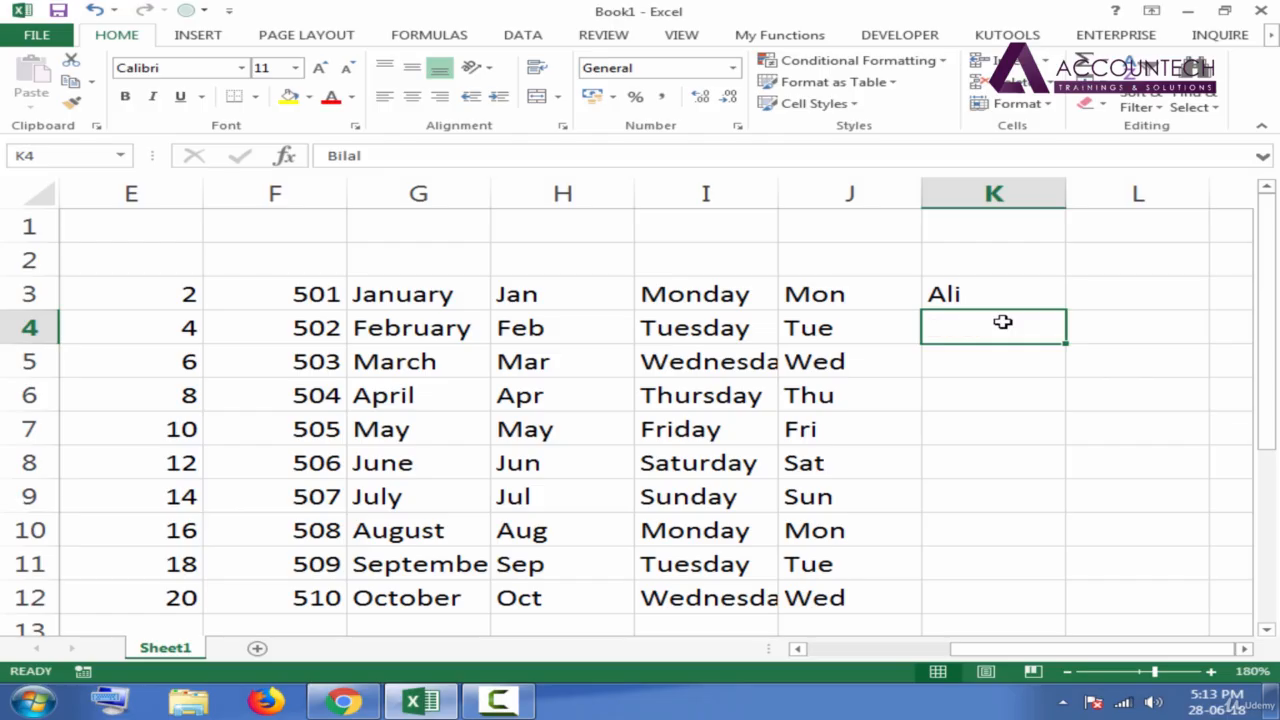
AutoFill the first name from K3 down to K12.
left_click(1050, 304)
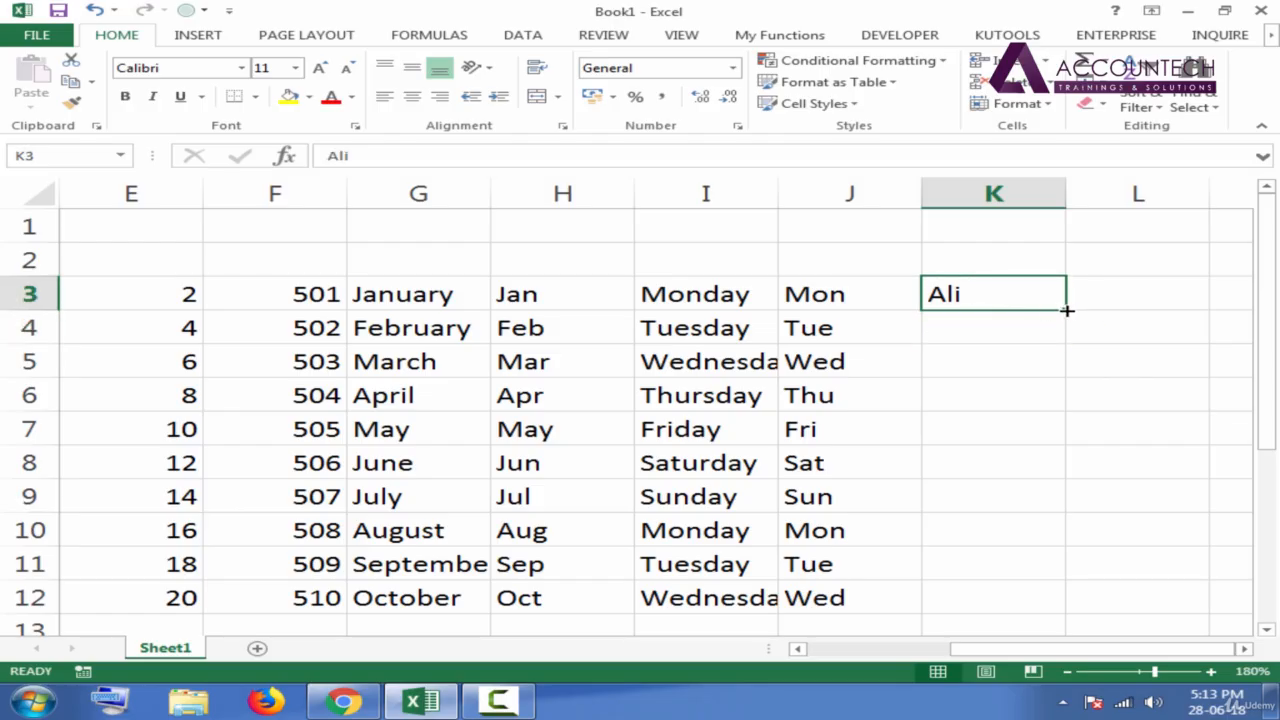
double_click(1067, 310)
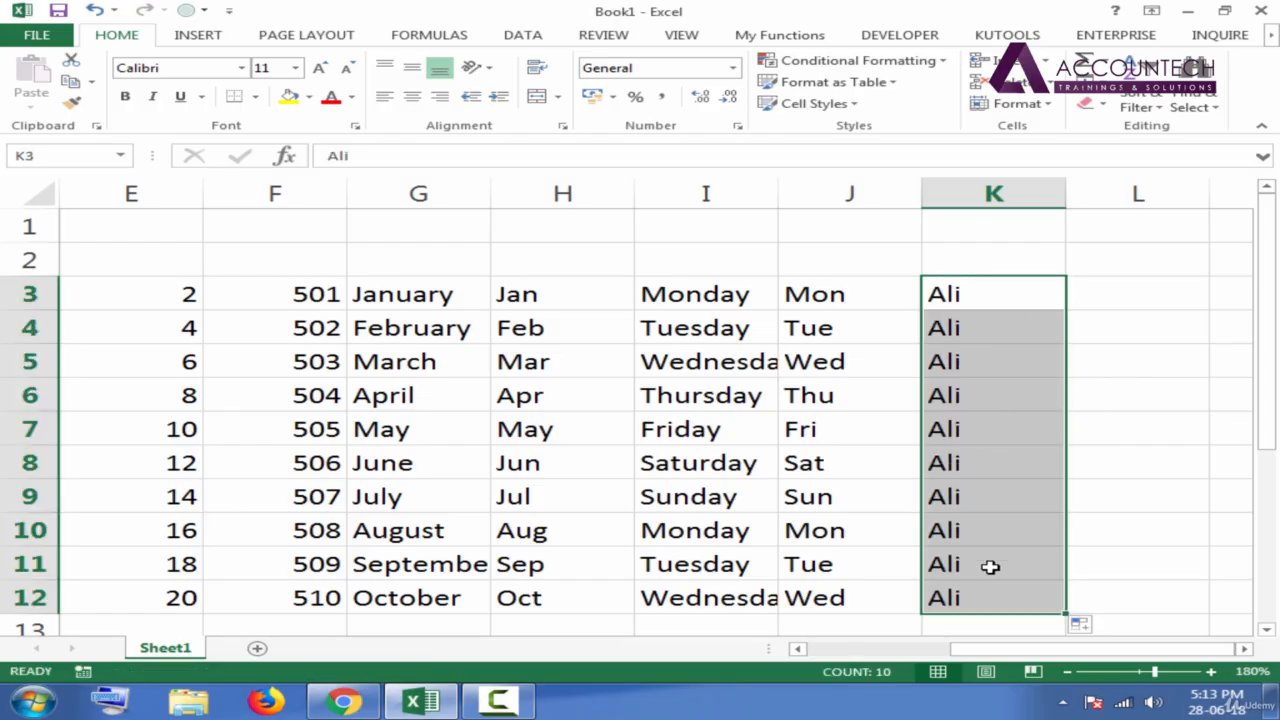
left_click(976, 327)
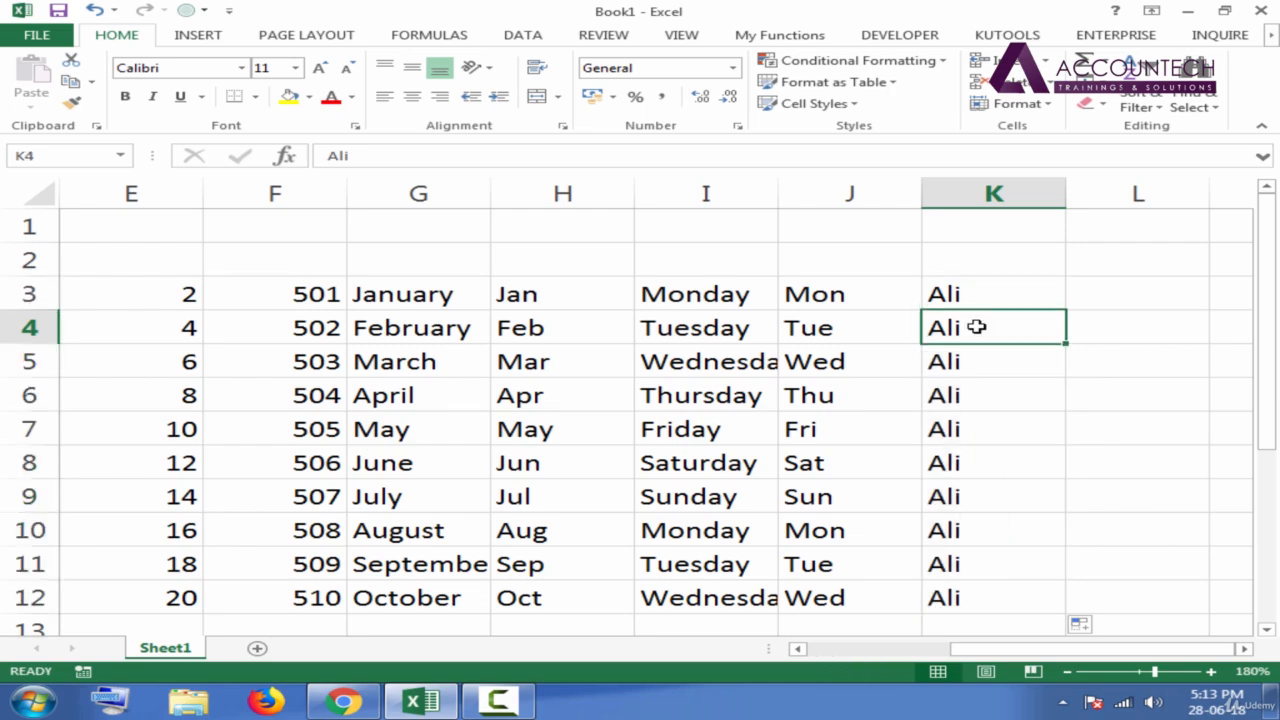
Clear the repeated filled names from K4:K12, keeping only the first name in K3.
key("ctrl+shift+Down")
key("Delete")
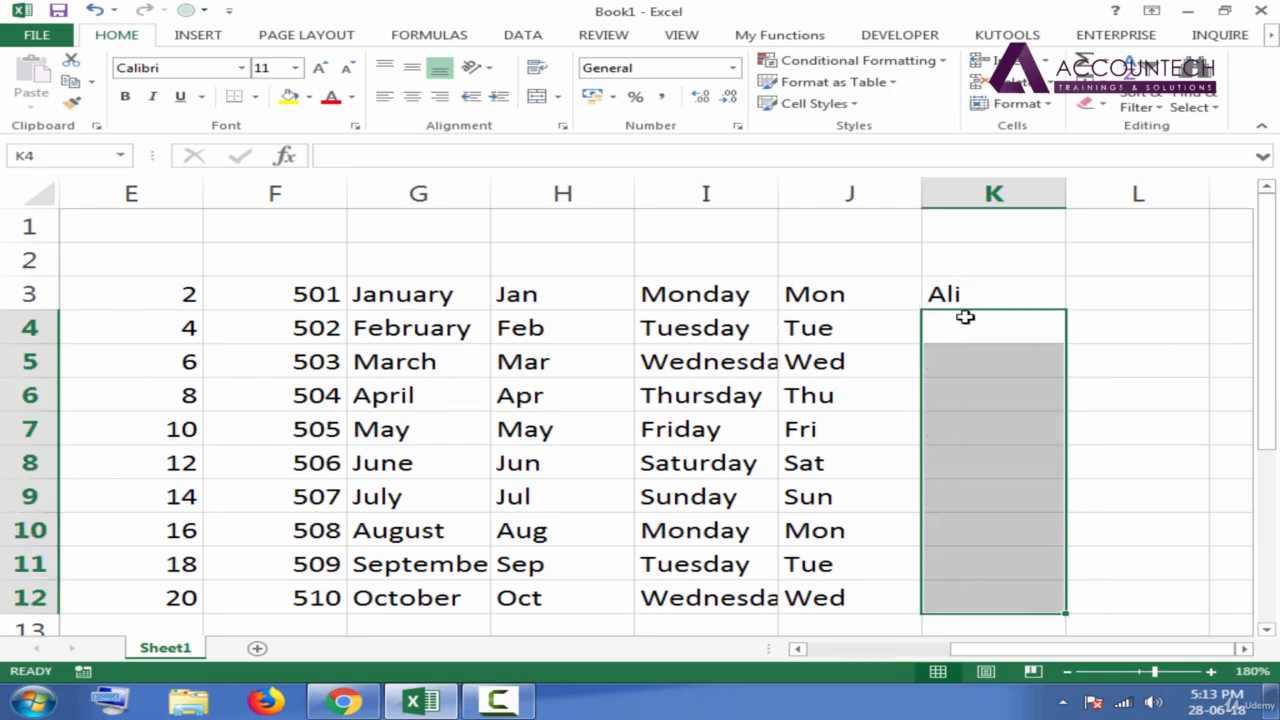
left_click(962, 297)
Enter four different sample names in cells K4 through K7 and widen column K to fit them.
left_click(980, 339)
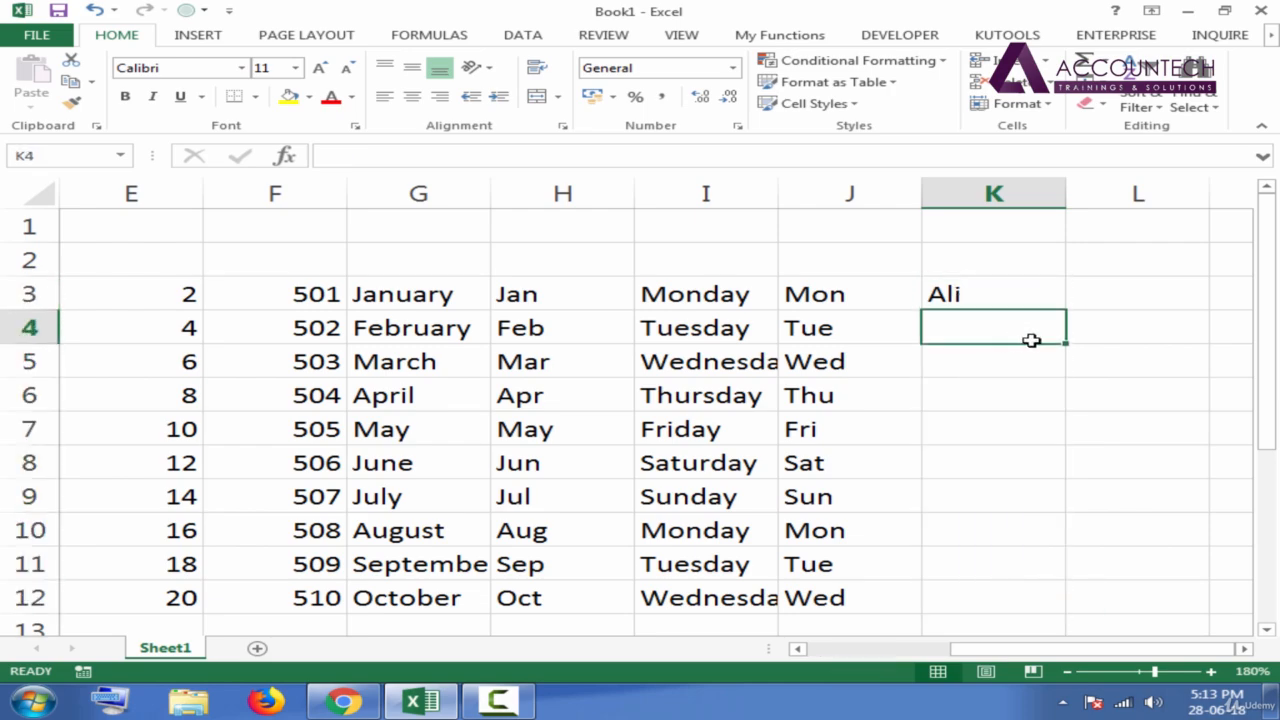
type("Bilal")
key("Return")
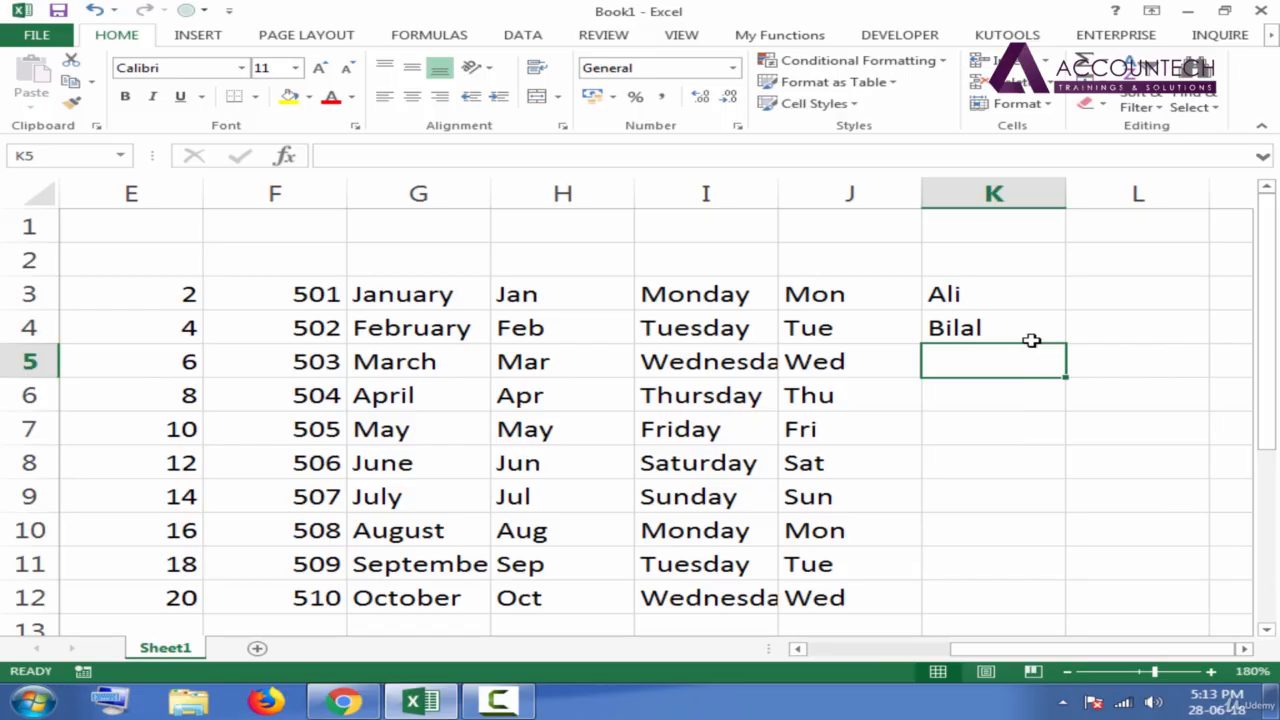
type("C")
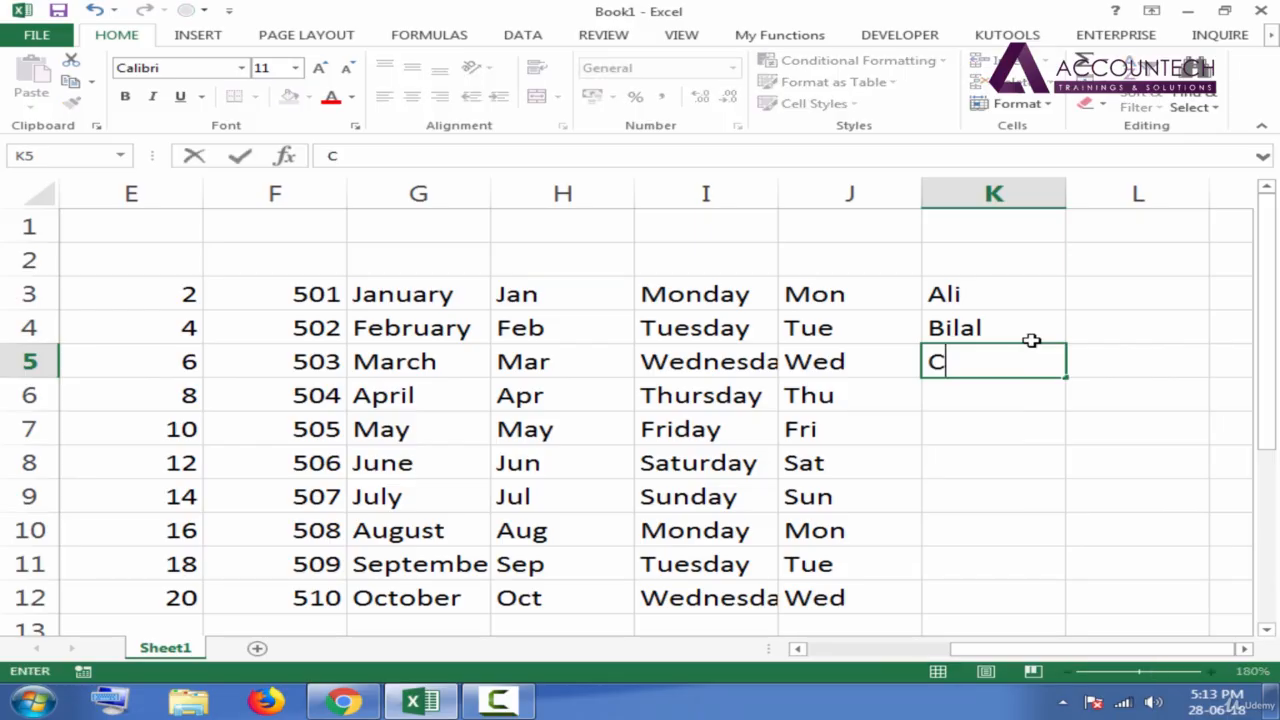
type("houdhry")
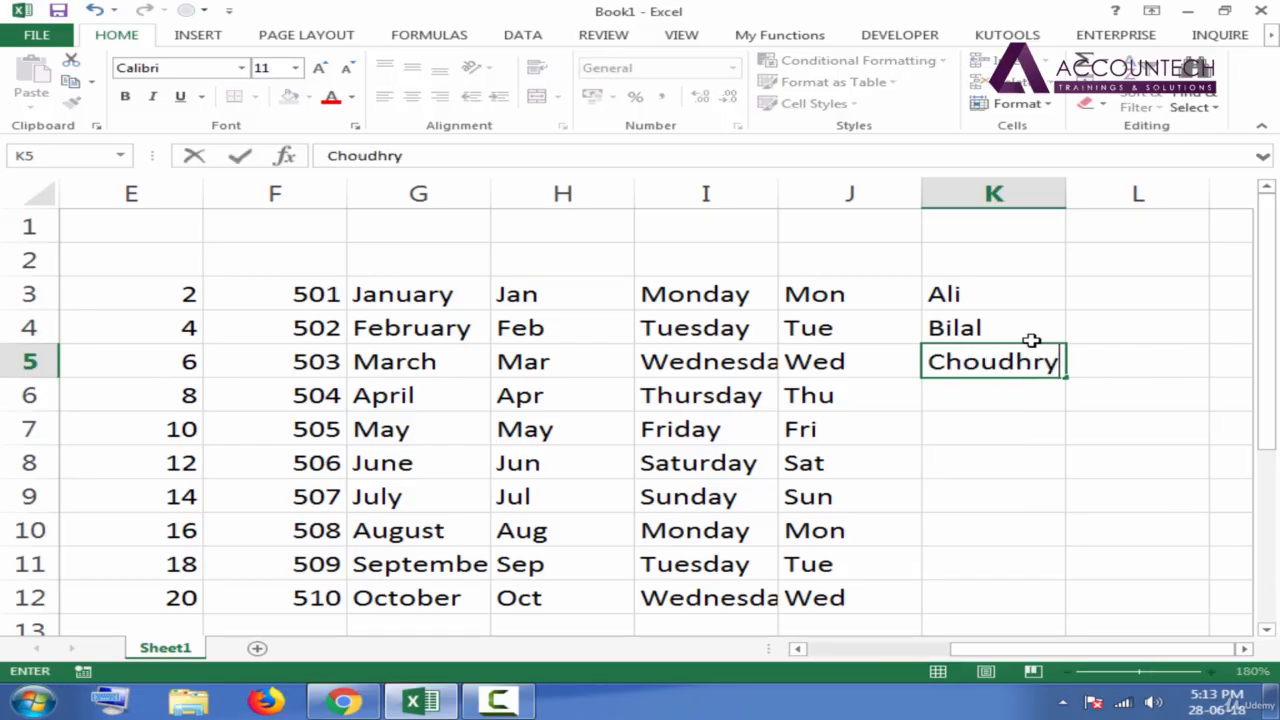
type(" Asghar")
key("Return")
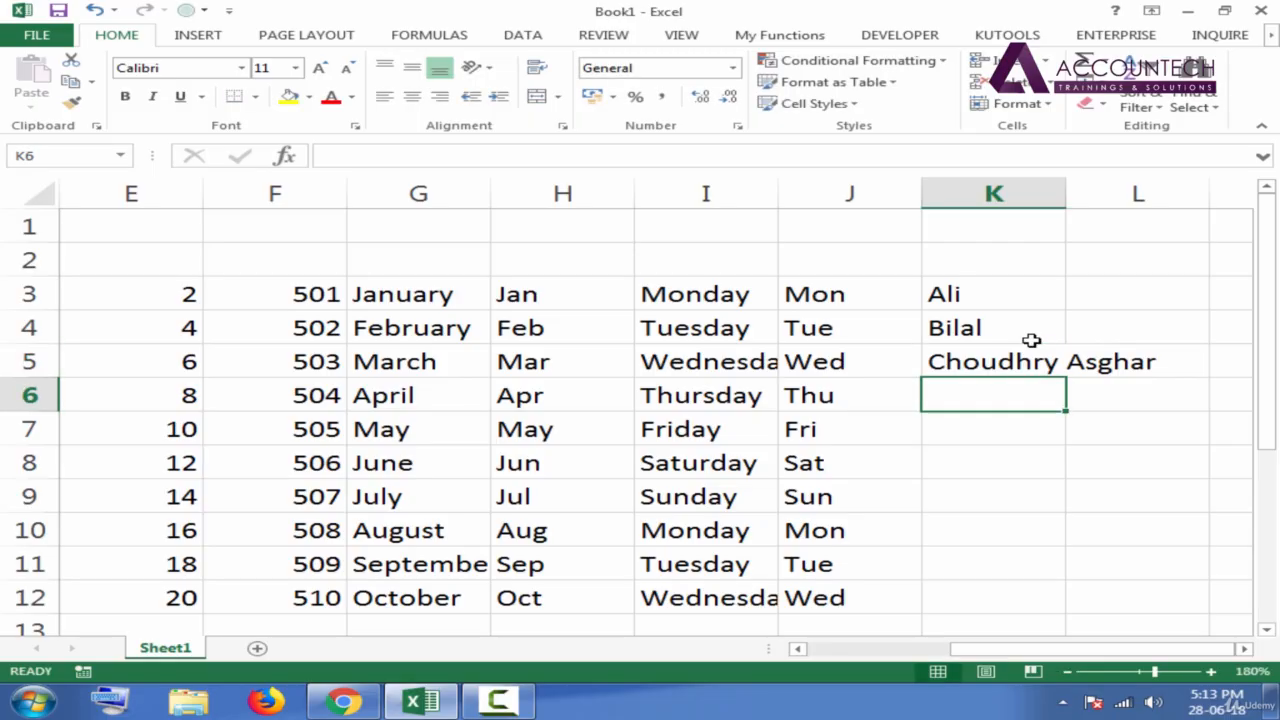
type("danial")
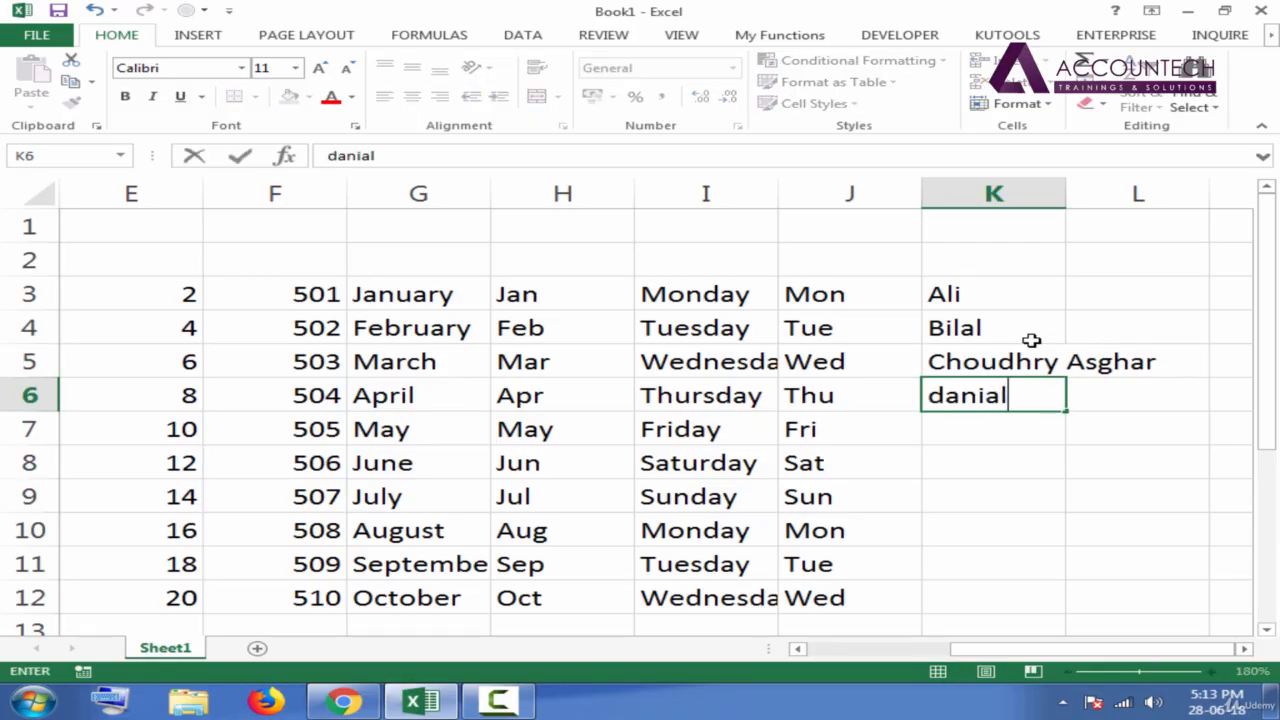
key("Return")
type("Es")
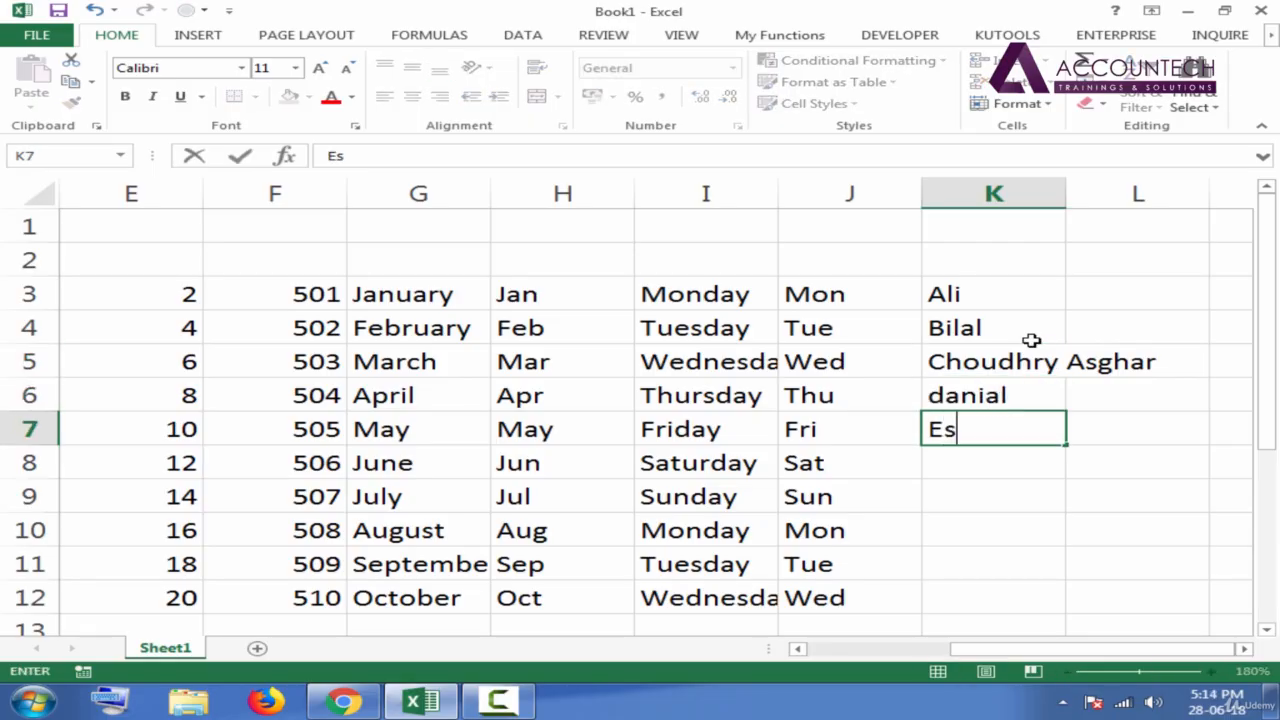
type("ha")
key("Return")
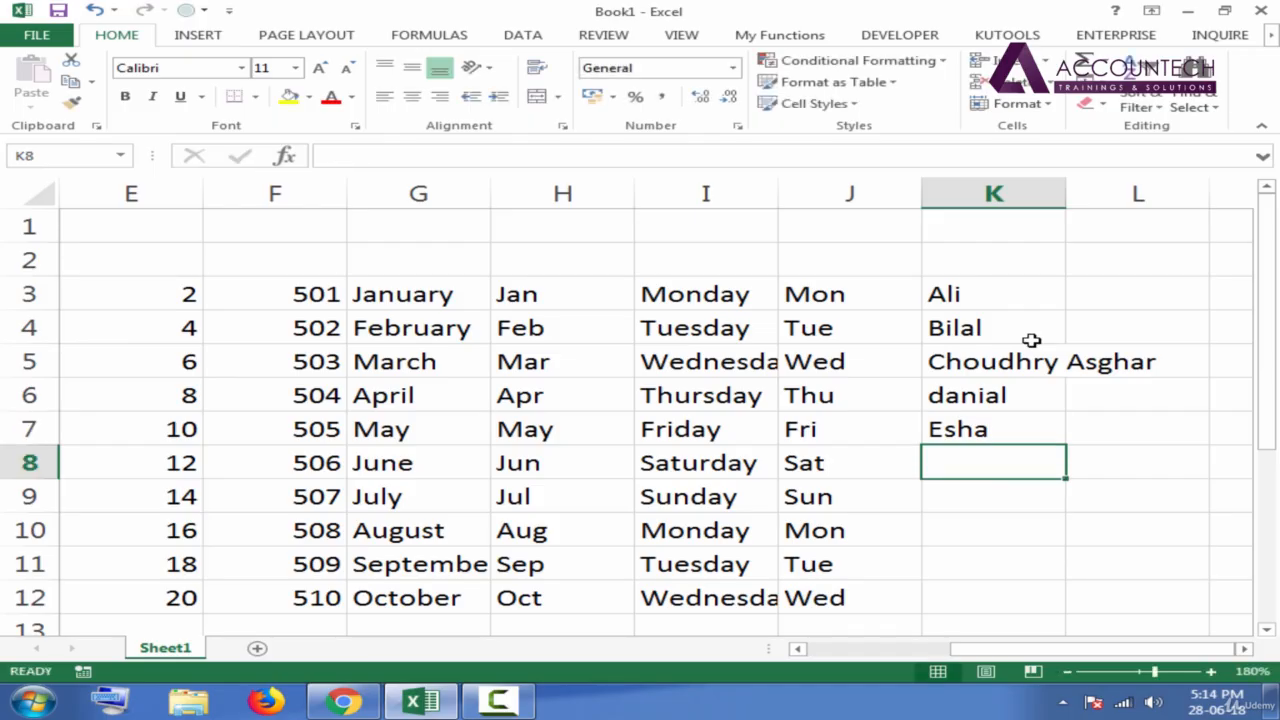
double_click(1066, 193)
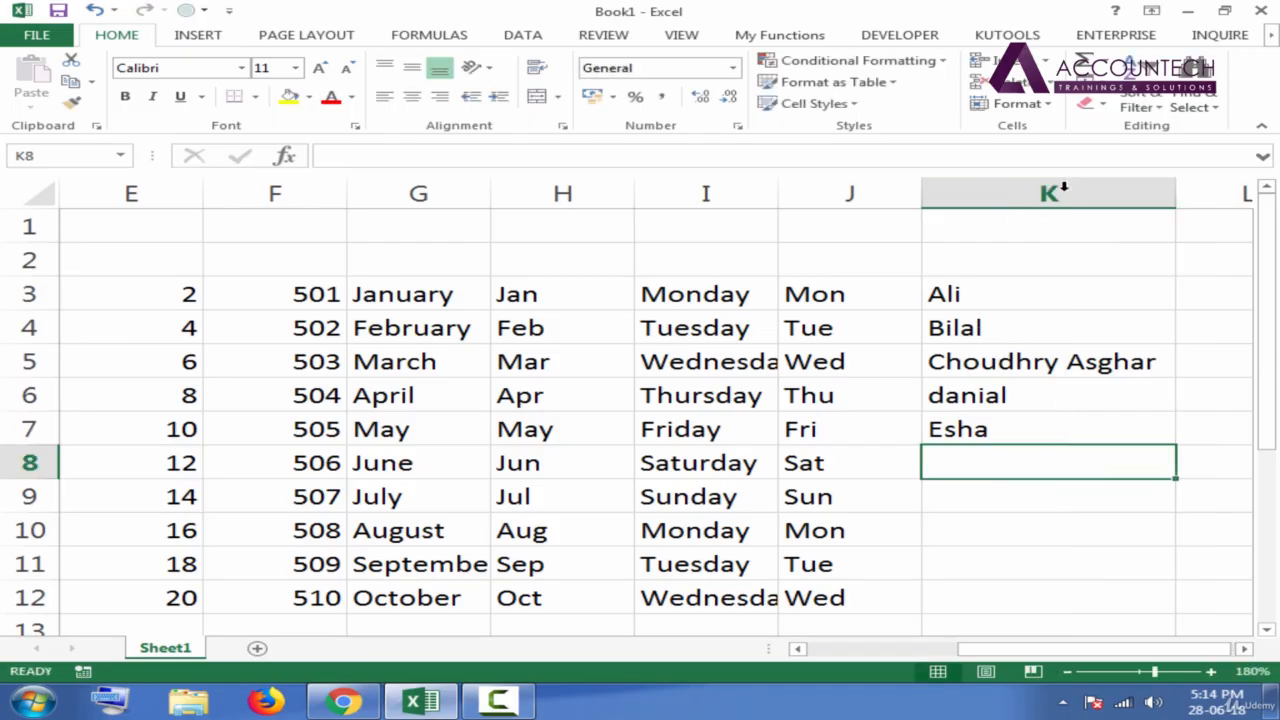
Compare the names in K3:K7 with the month and weekday series in columns G to J.
left_click(973, 294)
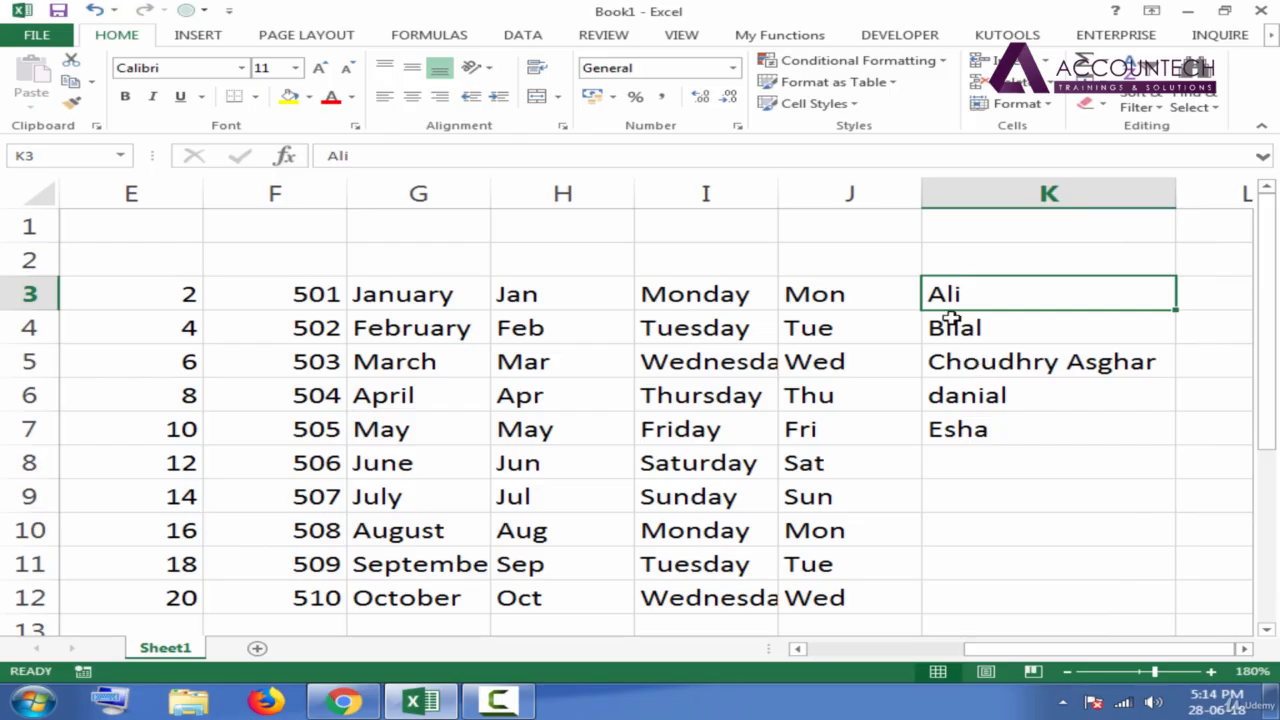
left_click_drag(968, 298, 969, 423)
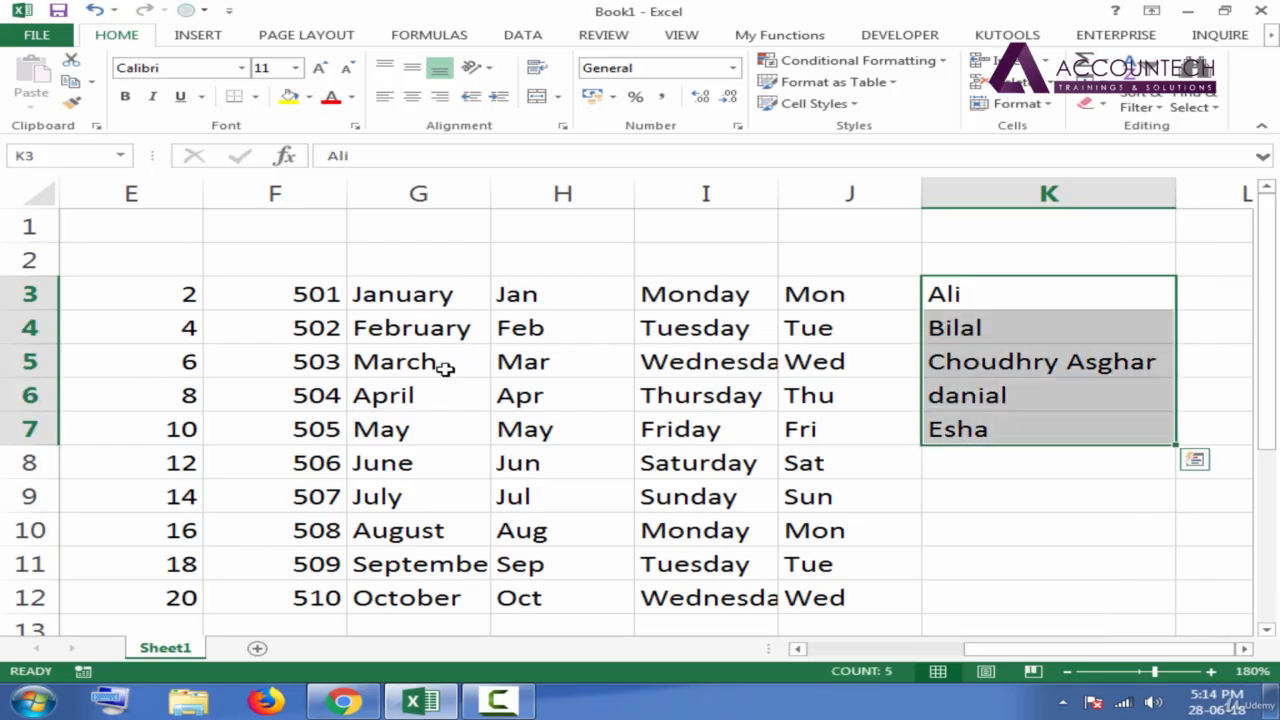
left_click_drag(423, 294, 803, 428)
left_click(843, 362)
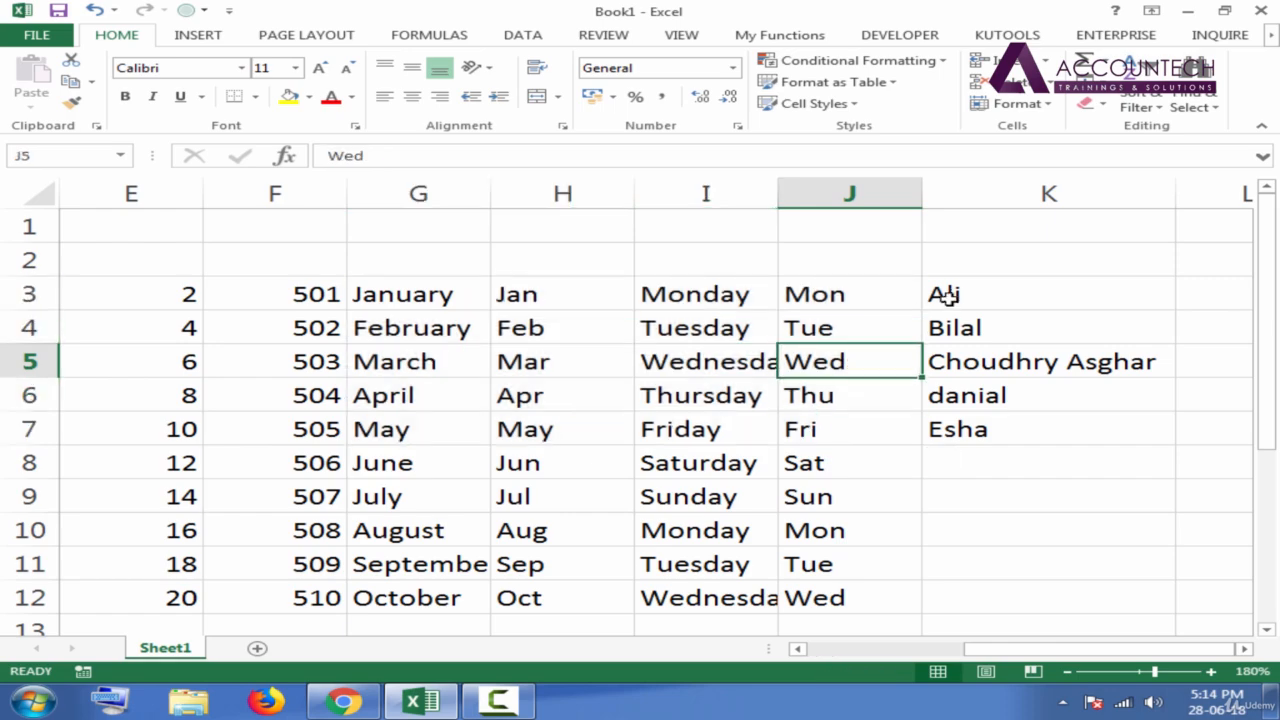
left_click(945, 296)
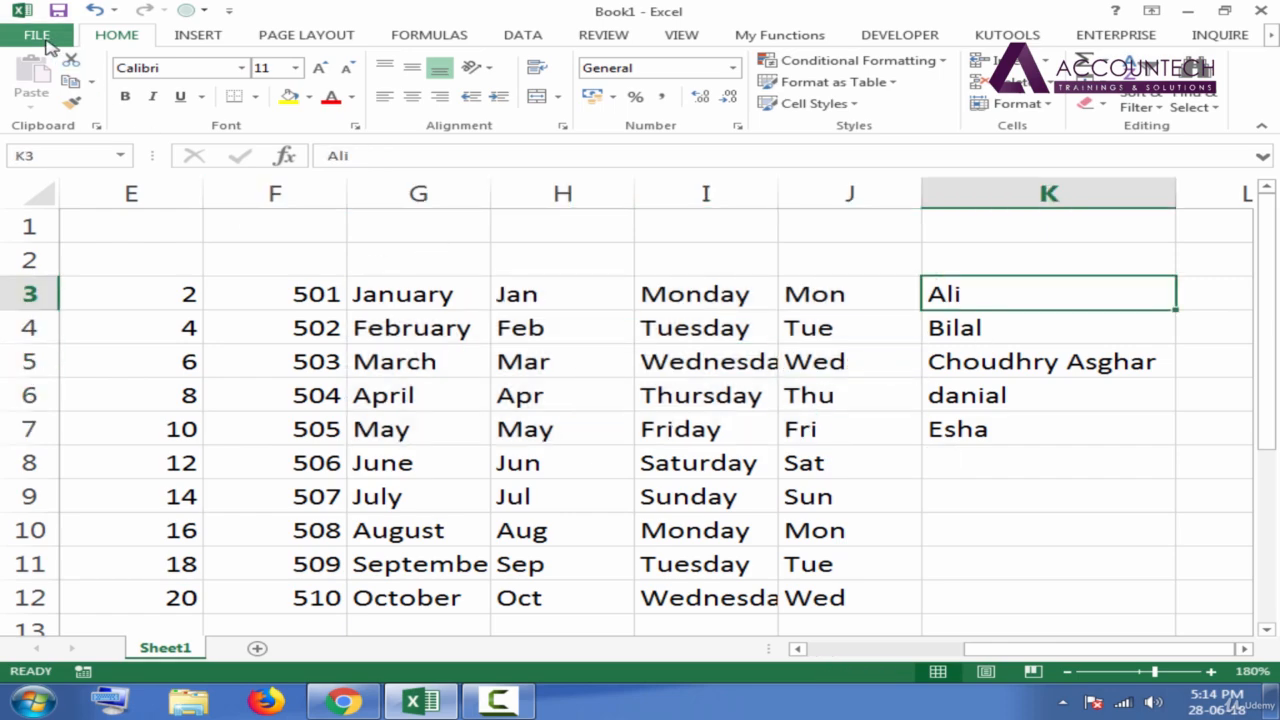
left_click(40, 36)
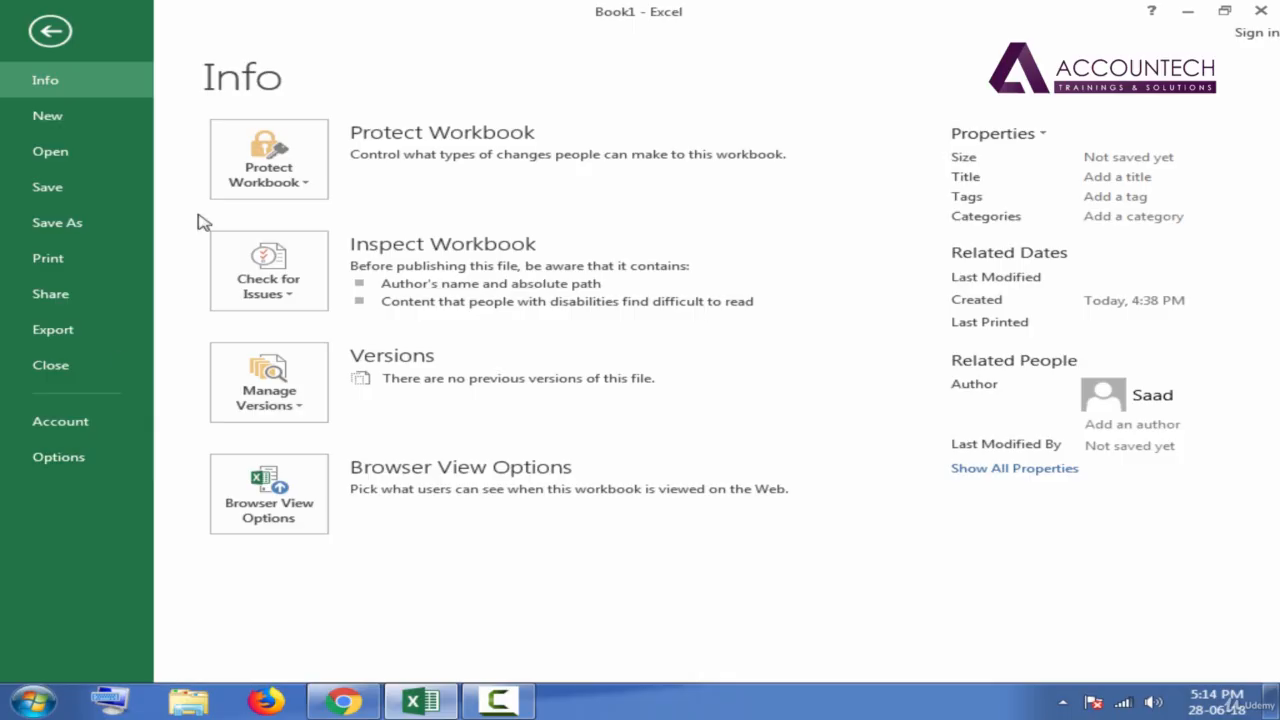
left_click(38, 36)
left_click(33, 40)
key("Escape")
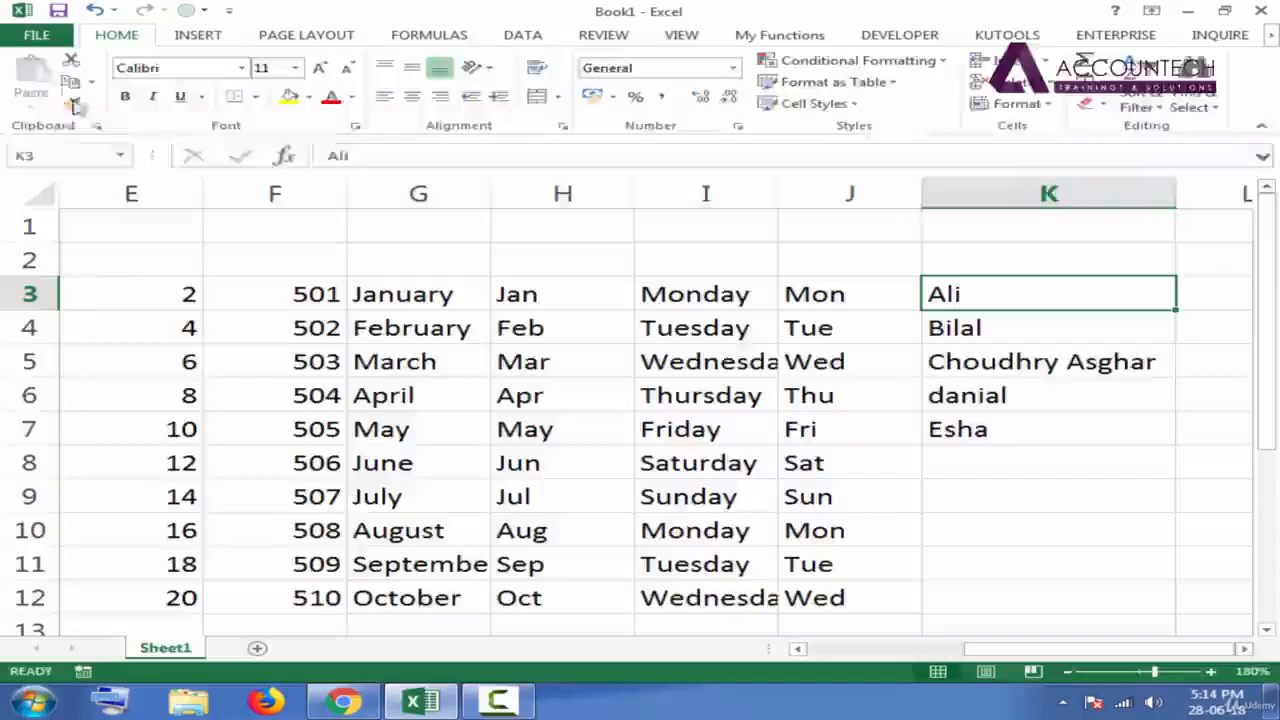
left_click(36, 34)
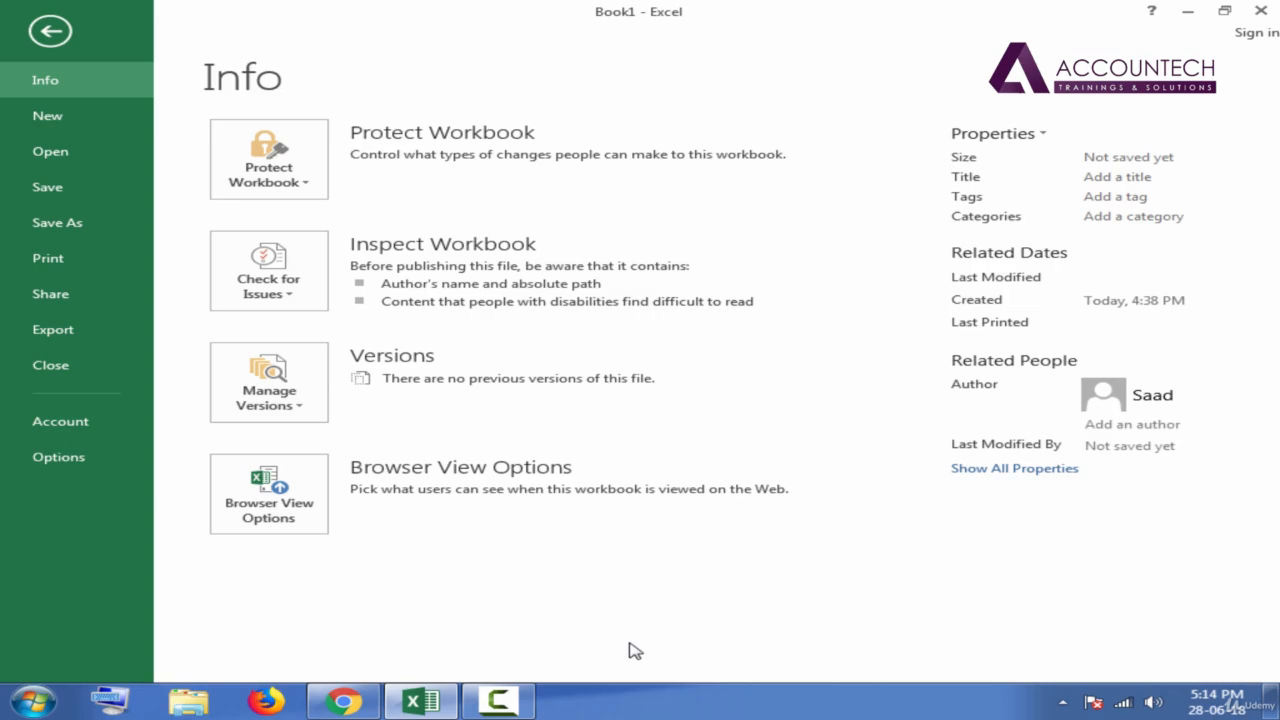
key("Escape")
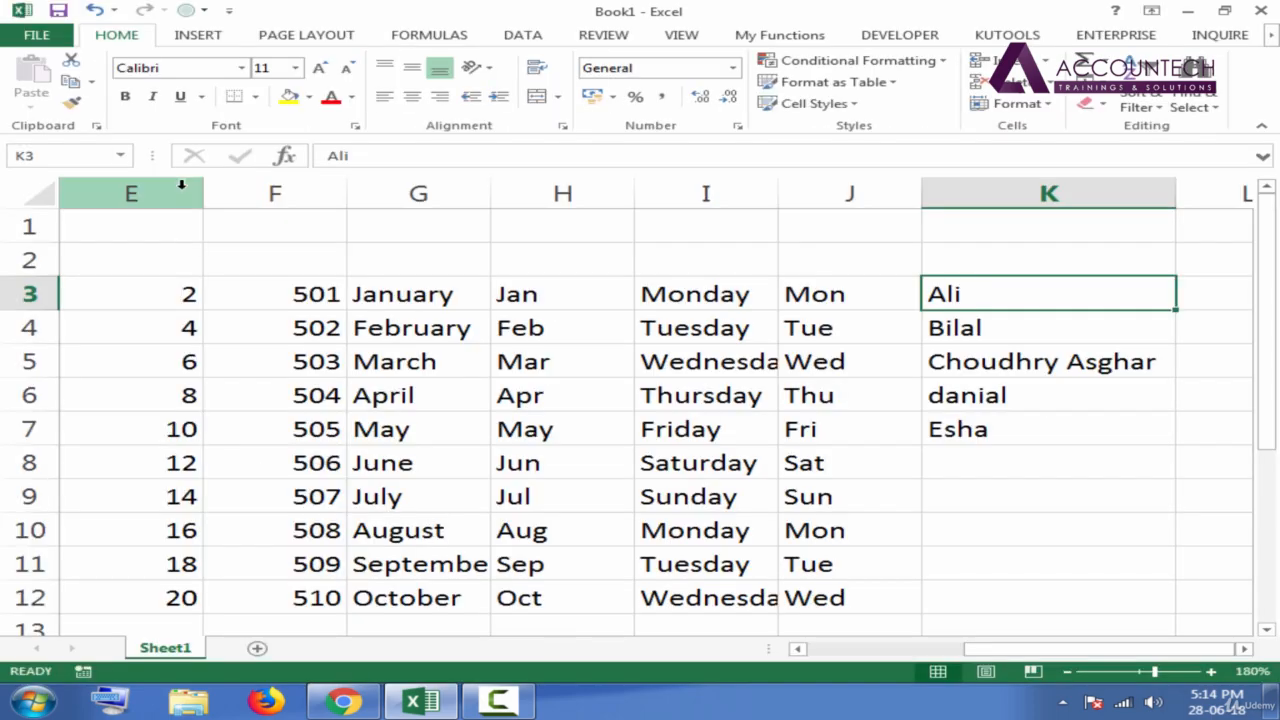
Open the Advanced settings of the Excel Options.
left_click(38, 36)
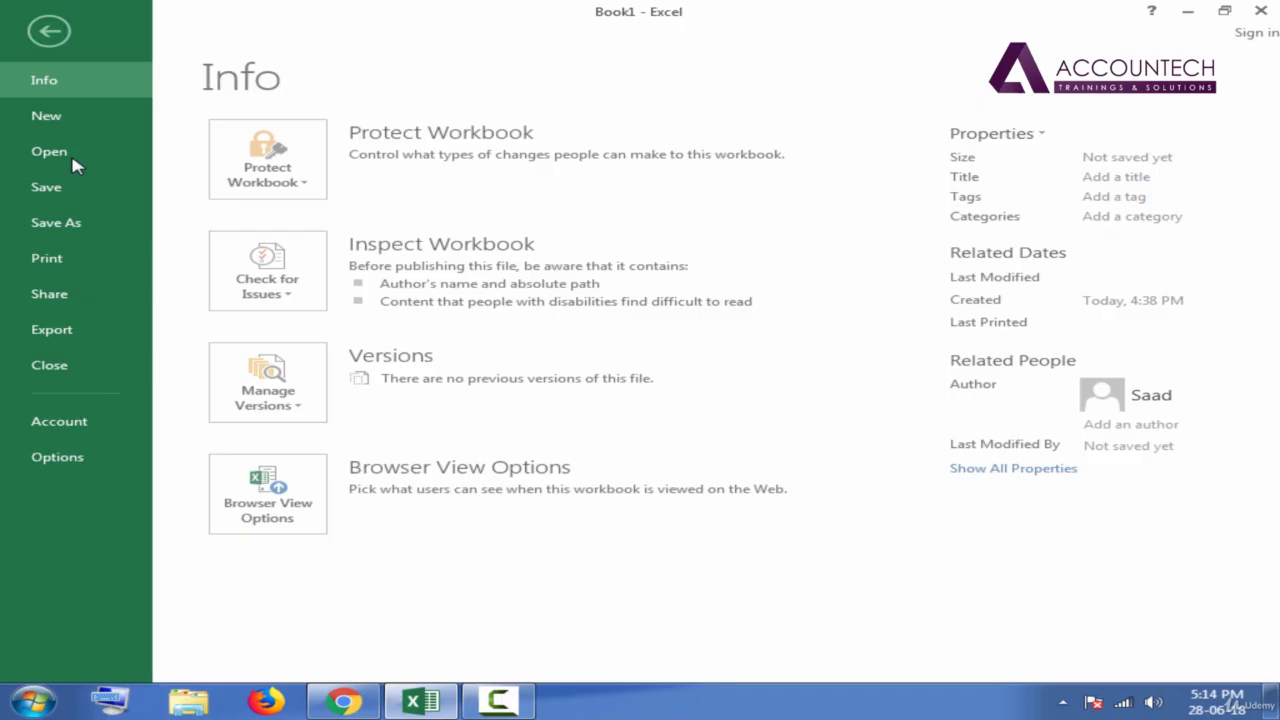
left_click(58, 457)
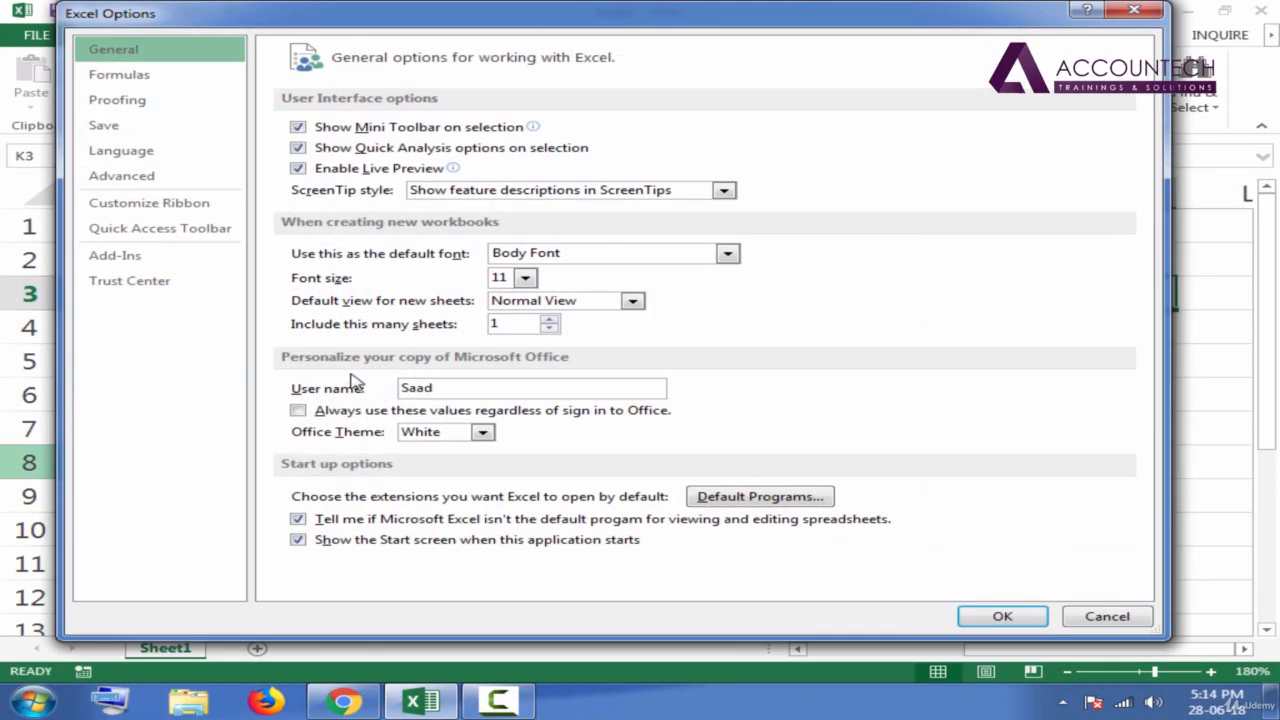
left_click(175, 188)
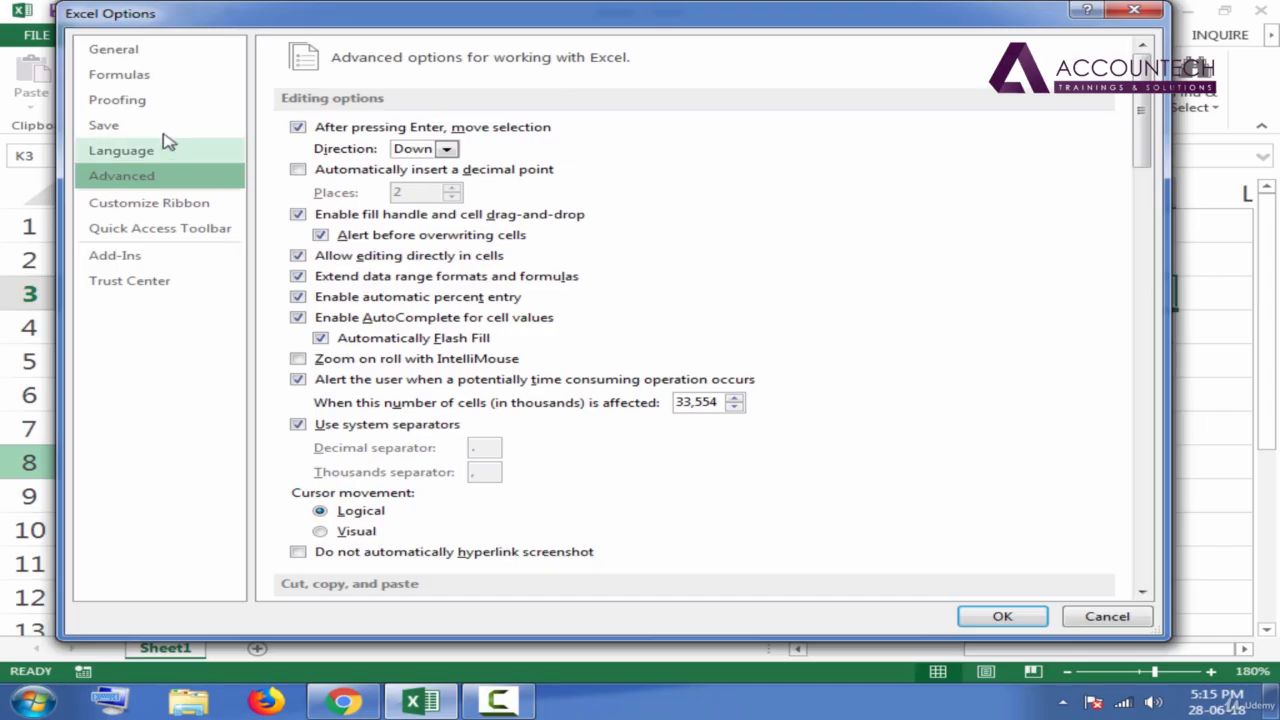
Look through the Formulas, Save and Language option categories and return to the Advanced settings.
left_click(128, 55)
left_click(137, 80)
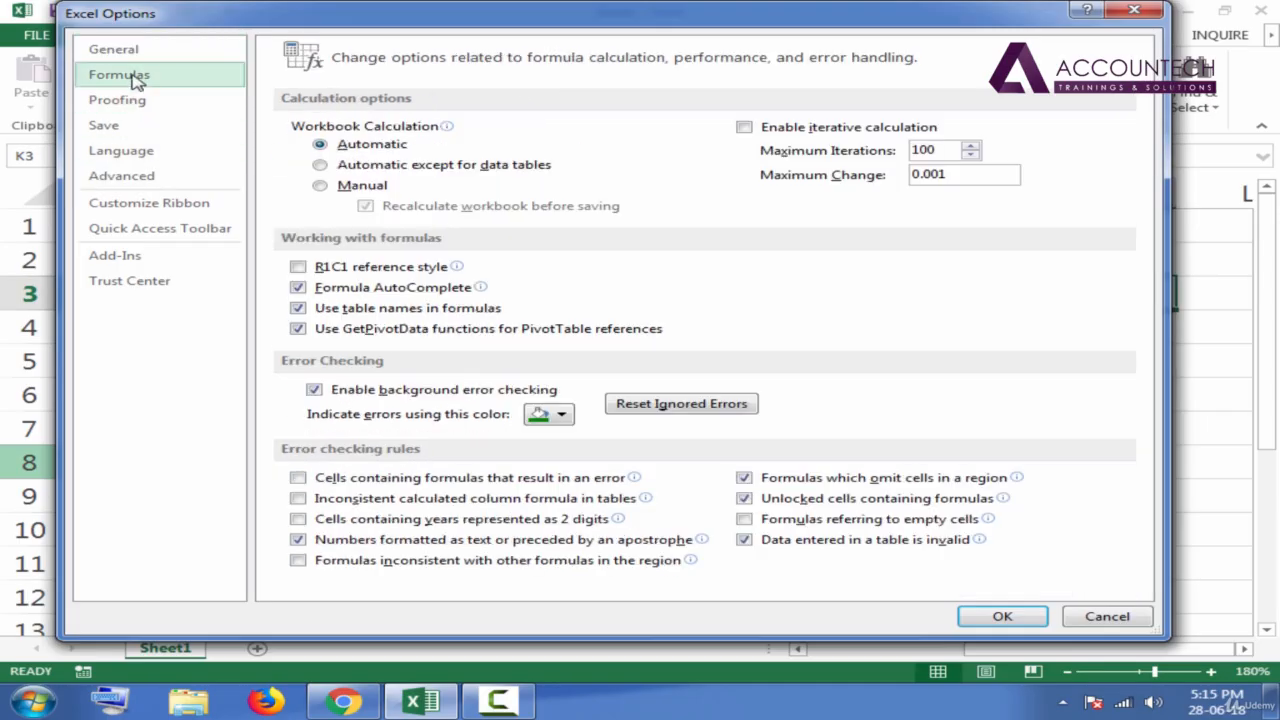
left_click(104, 125)
left_click(122, 151)
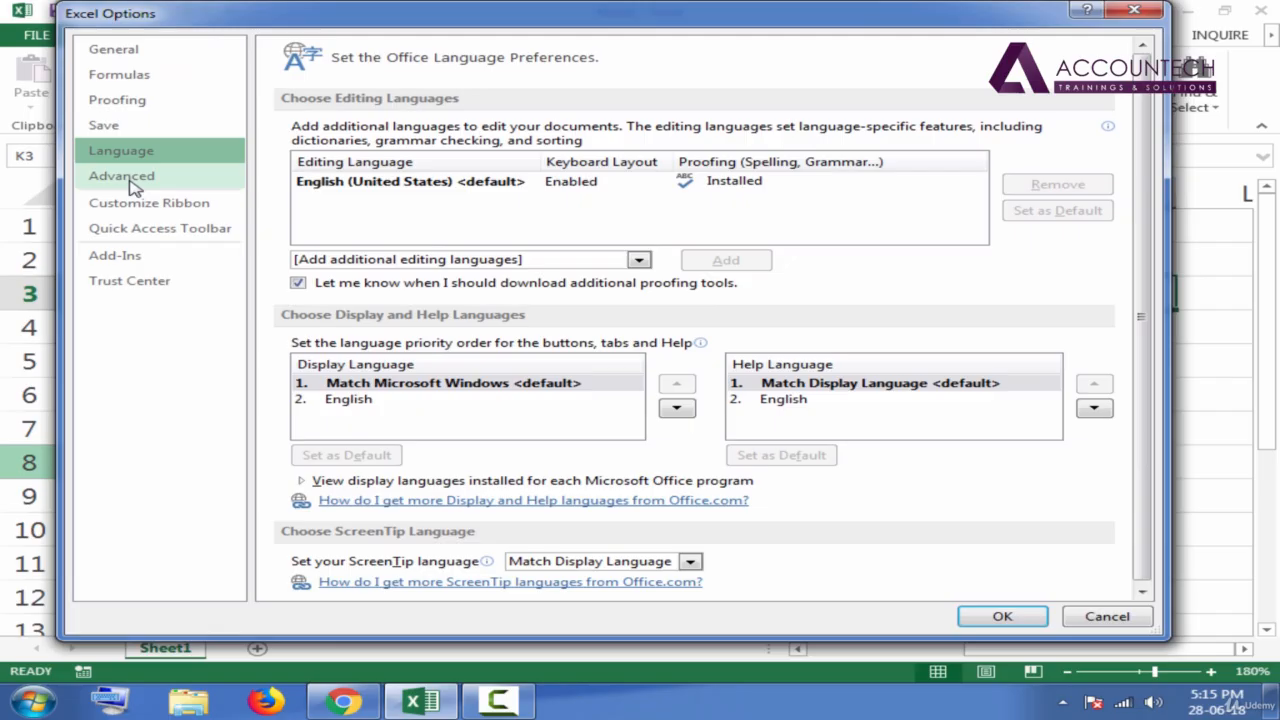
left_click(133, 184)
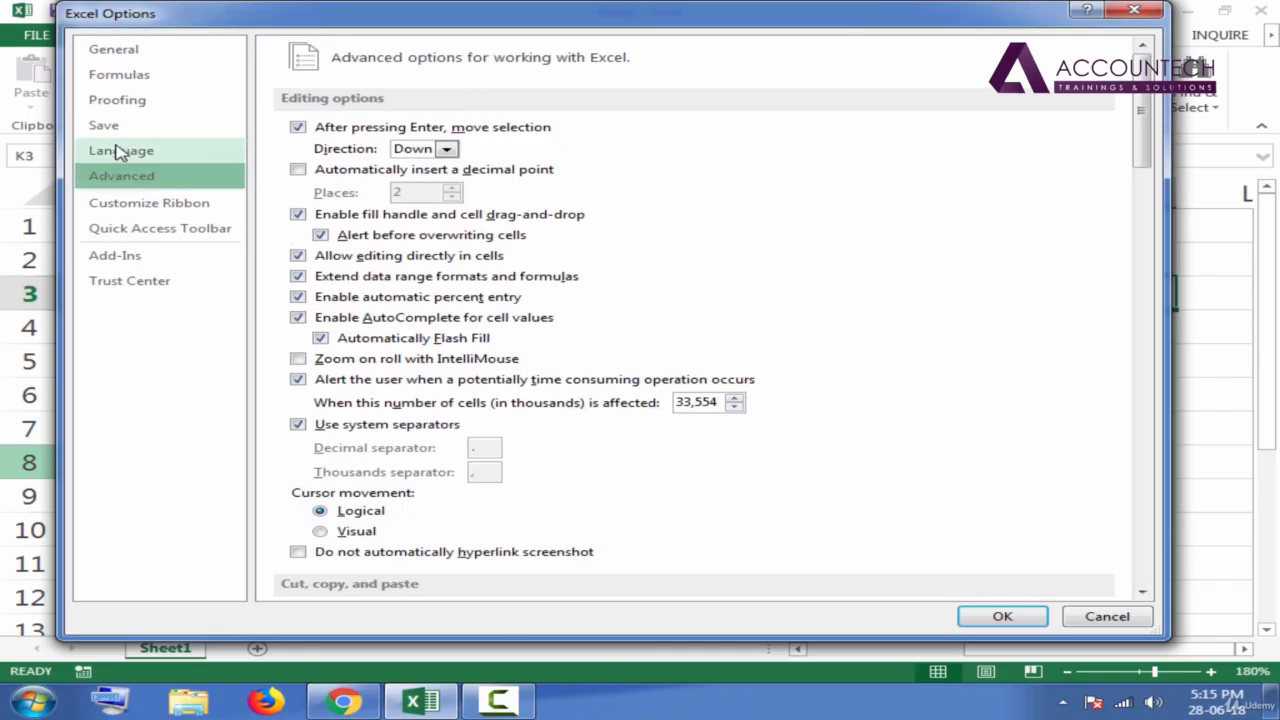
left_click(126, 102)
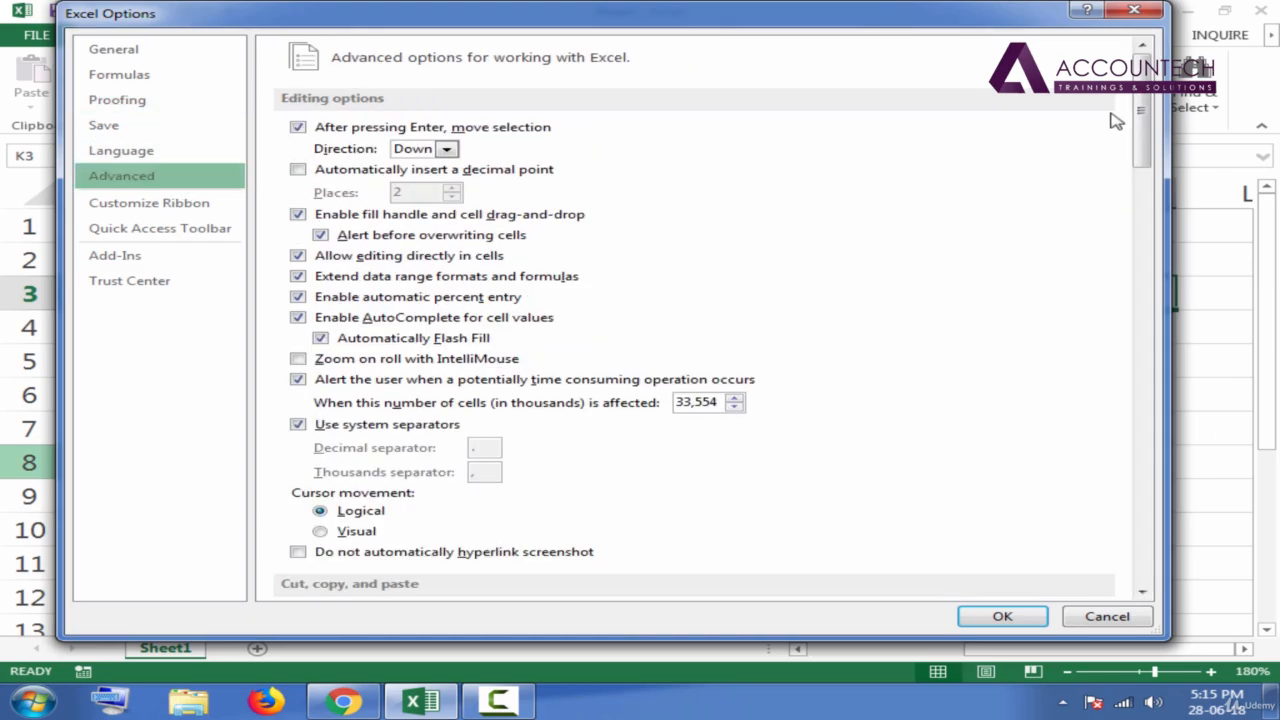
Open the custom lists for editing from the General section of the Advanced settings.
left_click_drag(1141, 130, 1136, 82)
left_click_drag(1141, 130, 1141, 186)
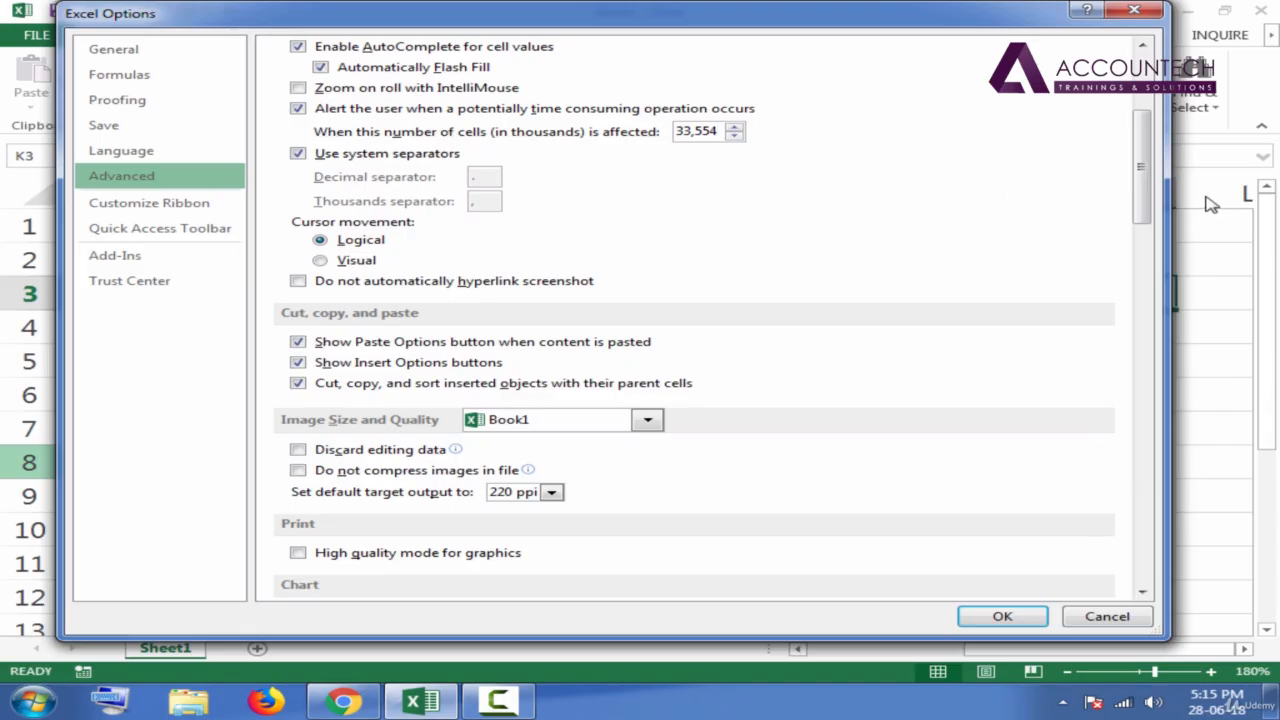
left_click_drag(1150, 190, 1150, 499)
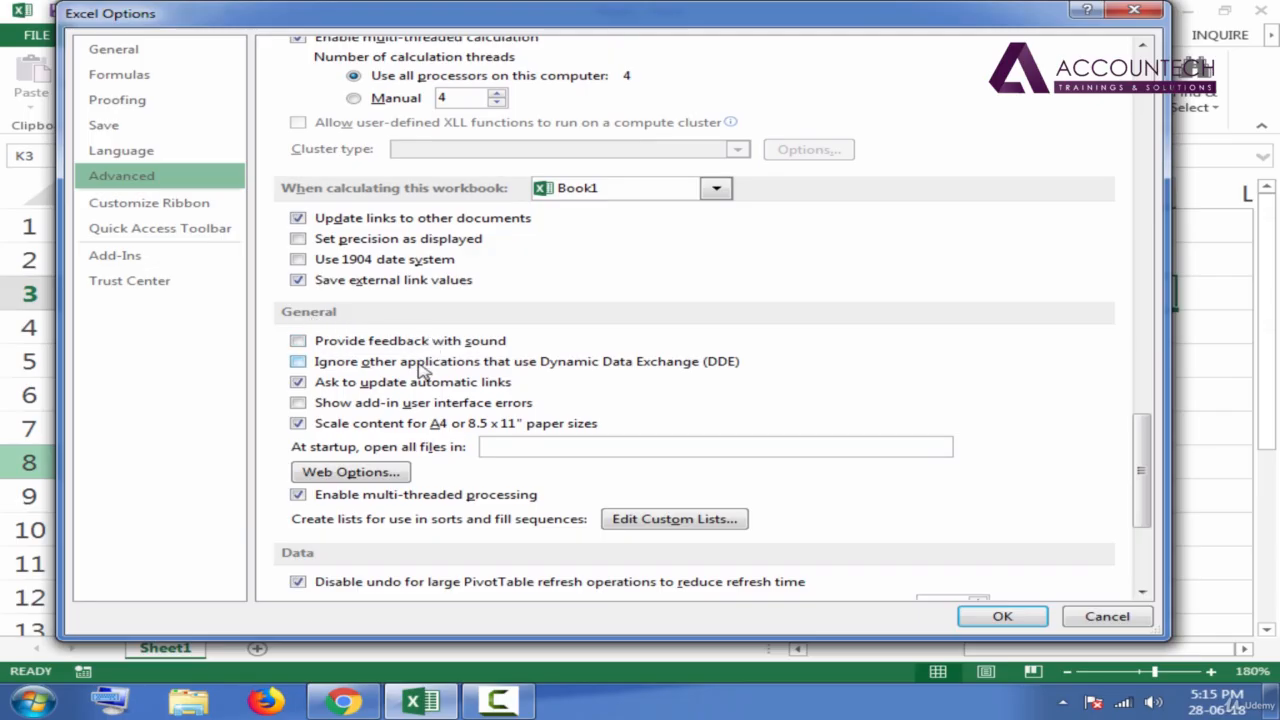
left_click(672, 522)
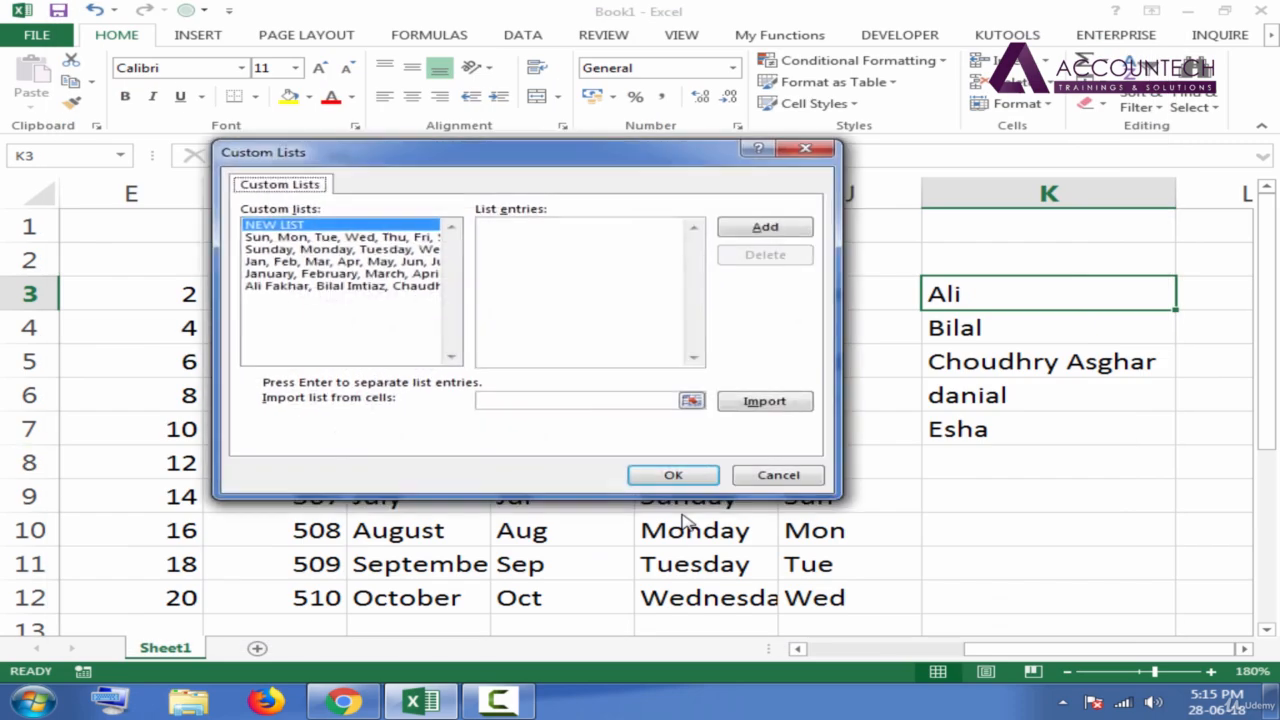
Examine the entries of the built-in weekday and month custom lists, in both short and full forms.
left_click(300, 238)
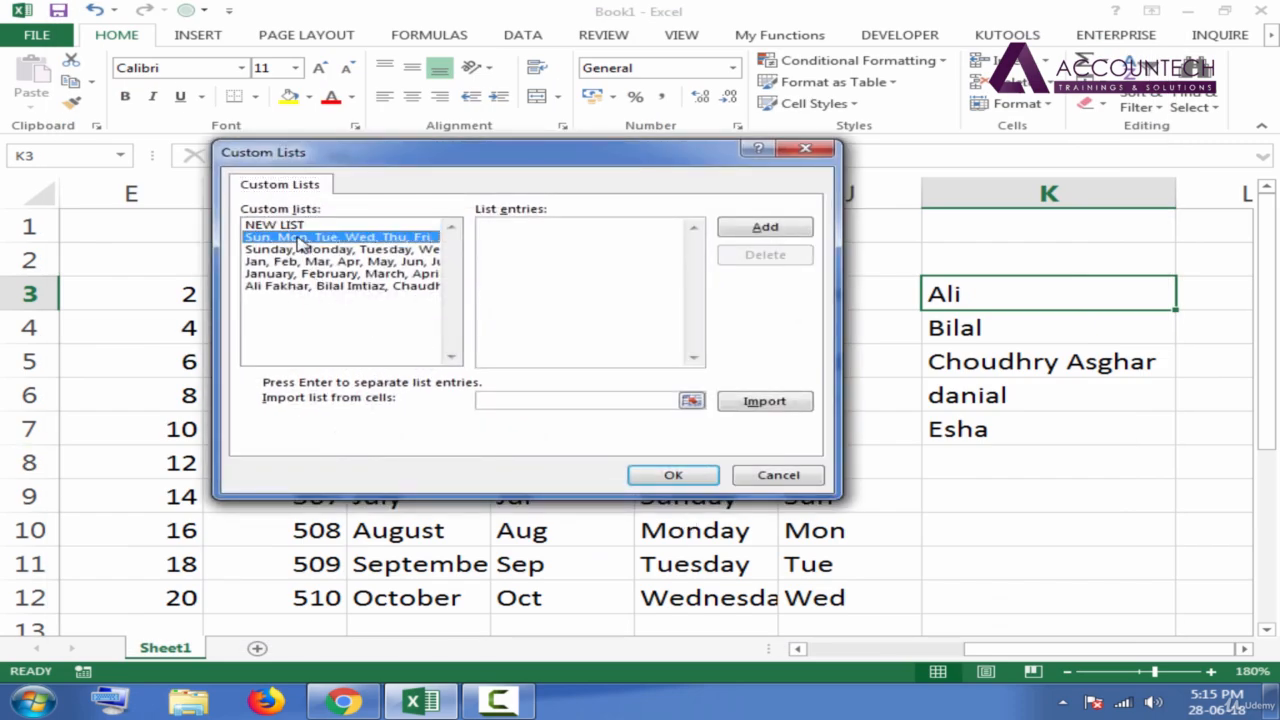
left_click(305, 252)
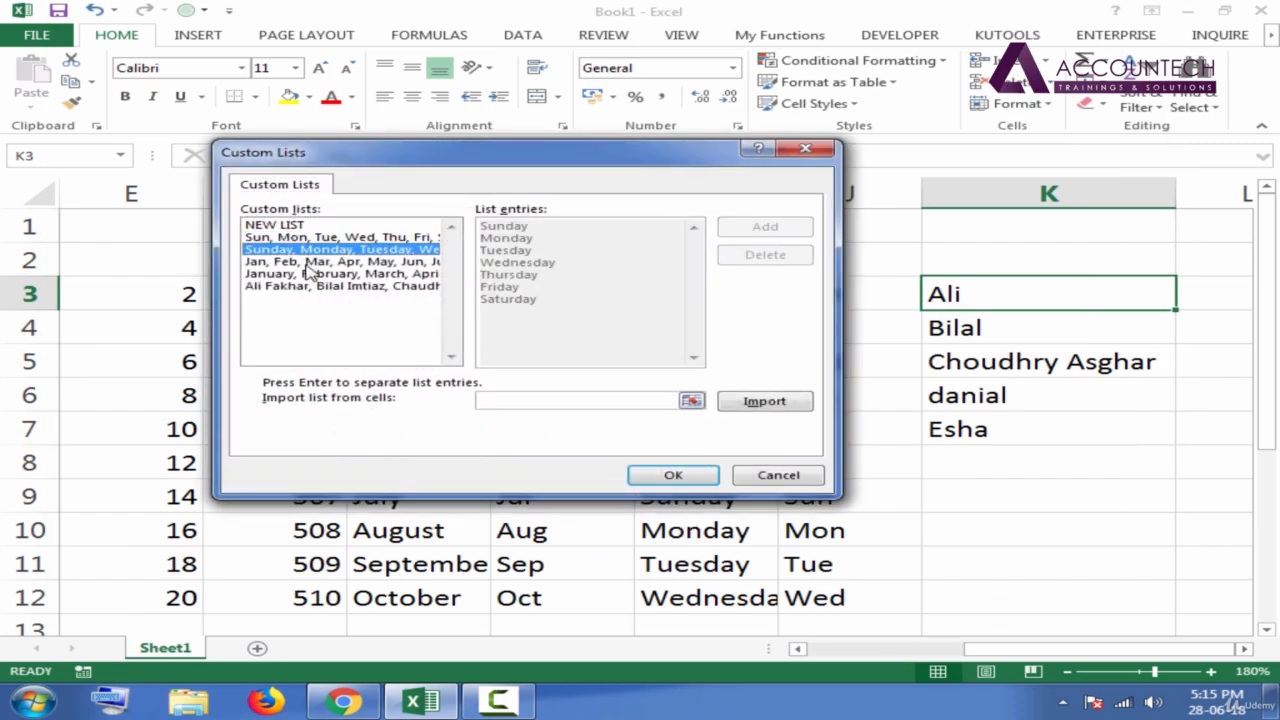
left_click(308, 263)
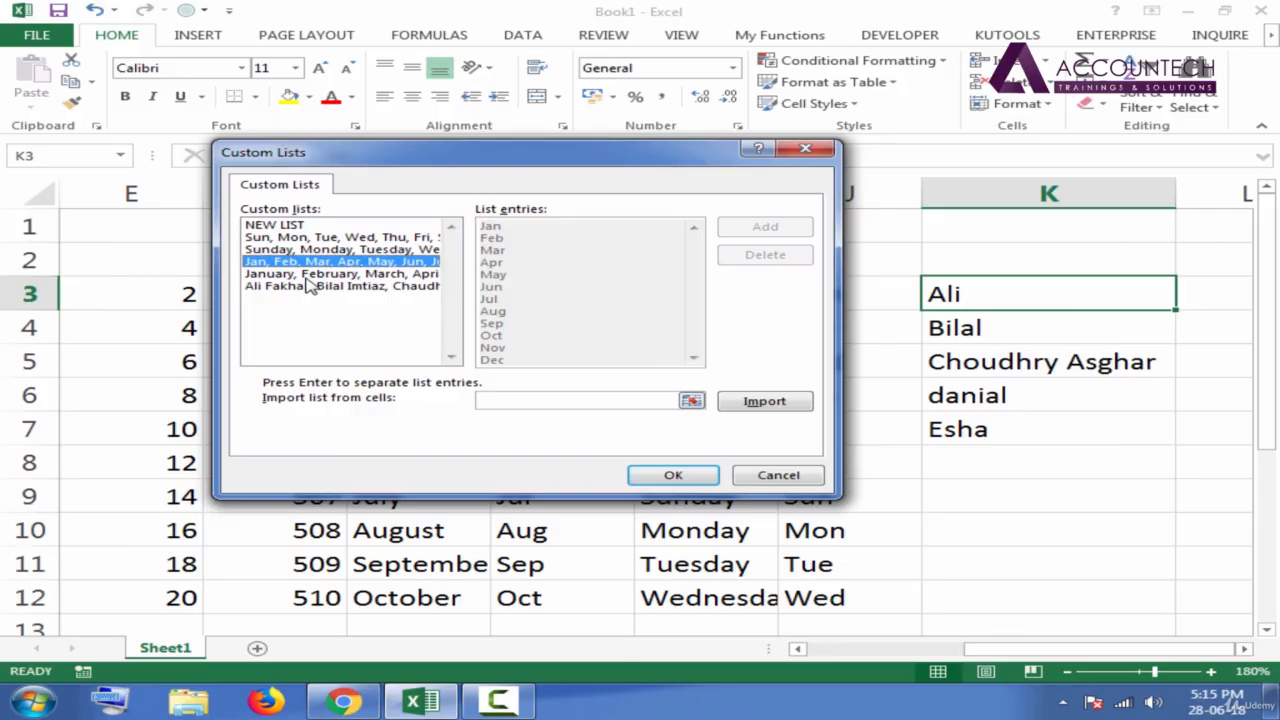
left_click(310, 274)
left_click(312, 262)
left_click(312, 250)
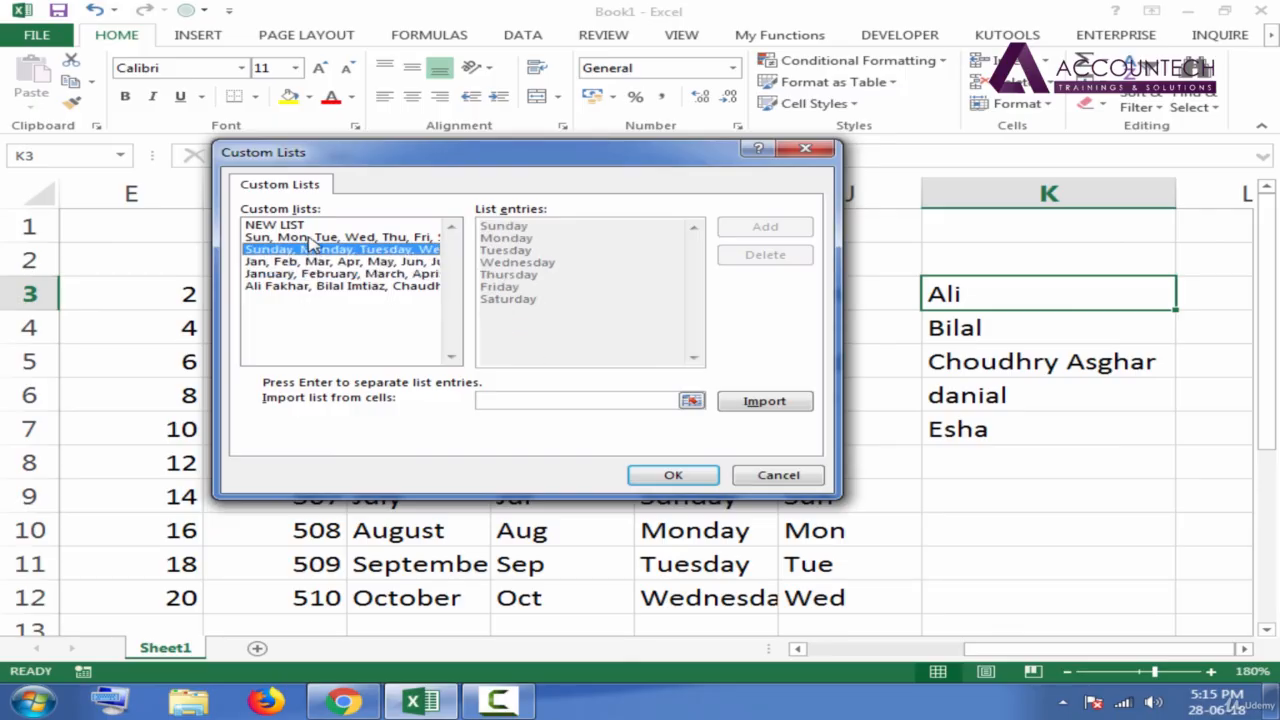
left_click(312, 238)
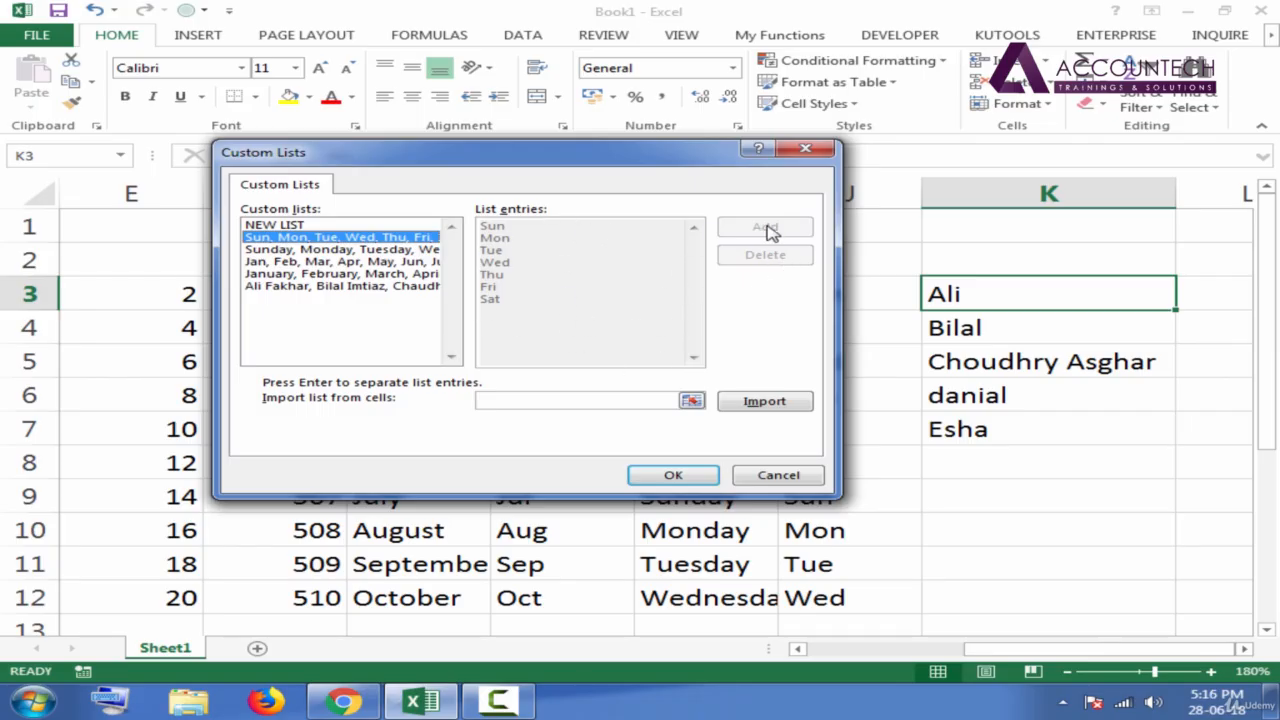
Start a new custom list and set cells K3:K7 as the range to import it from.
left_click(285, 231)
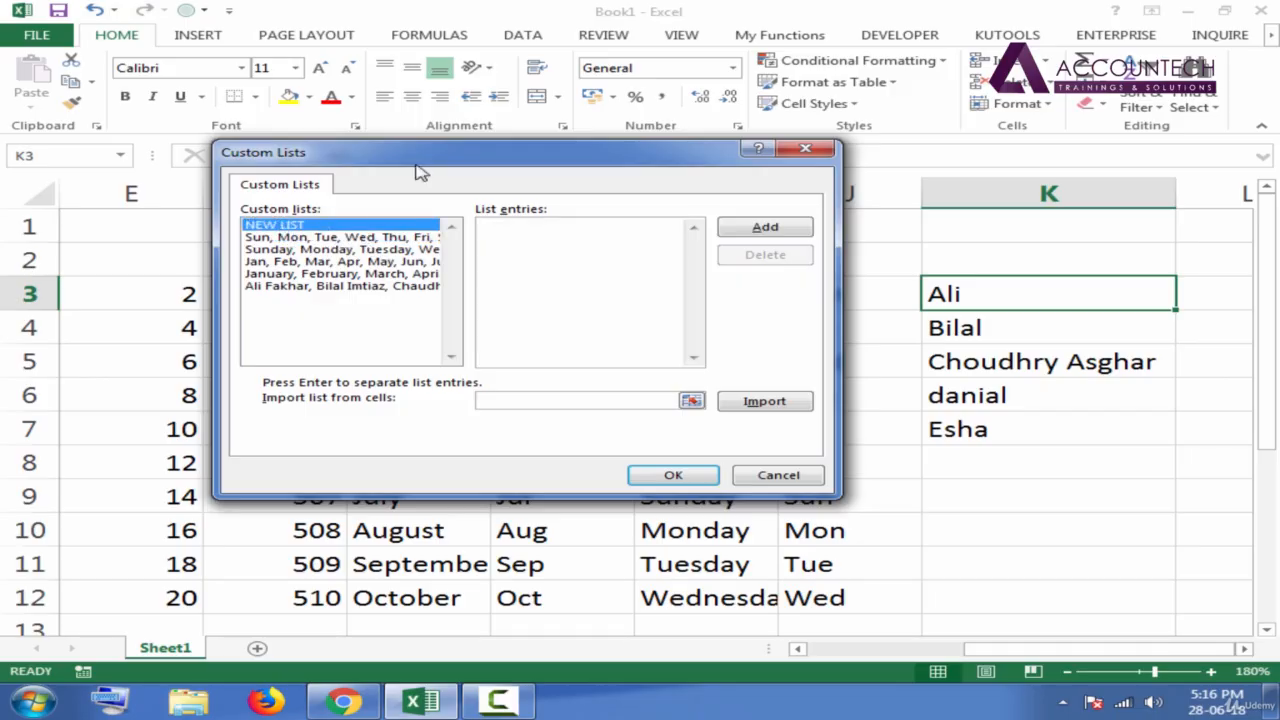
left_click_drag(420, 172, 263, 159)
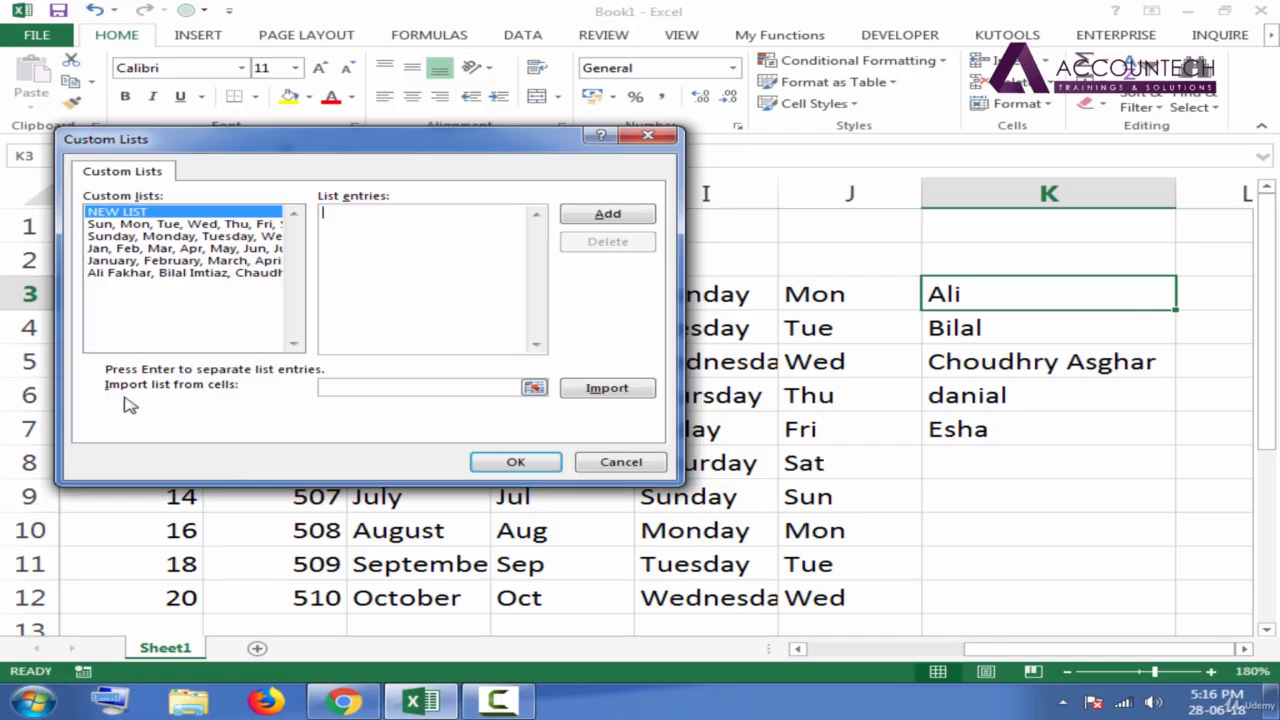
left_click(352, 390)
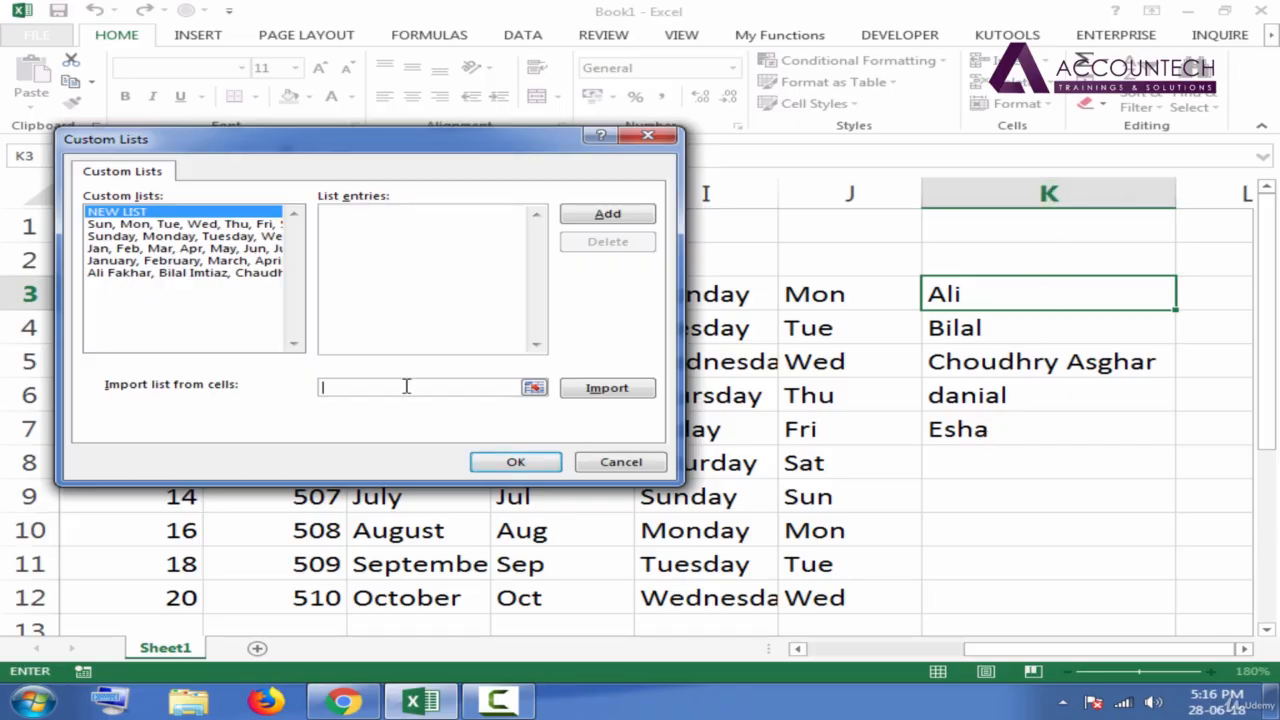
left_click_drag(500, 150, 654, 140)
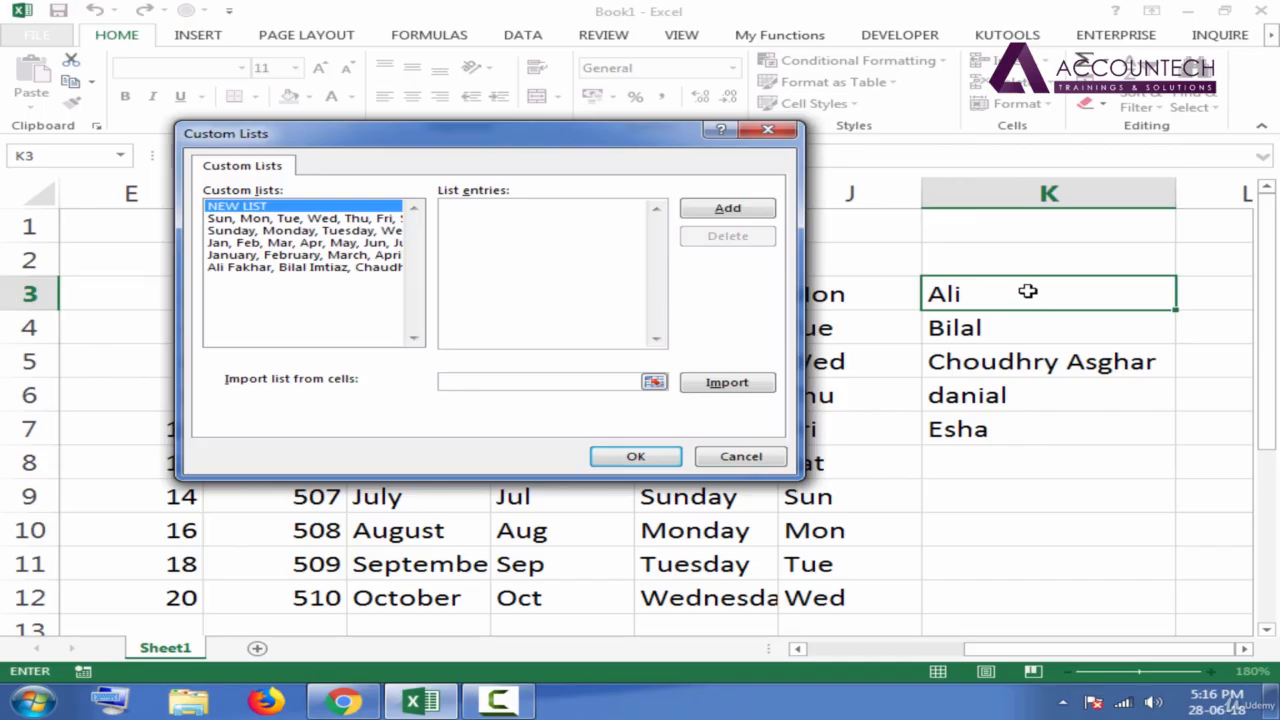
left_click_drag(1027, 291, 1034, 430)
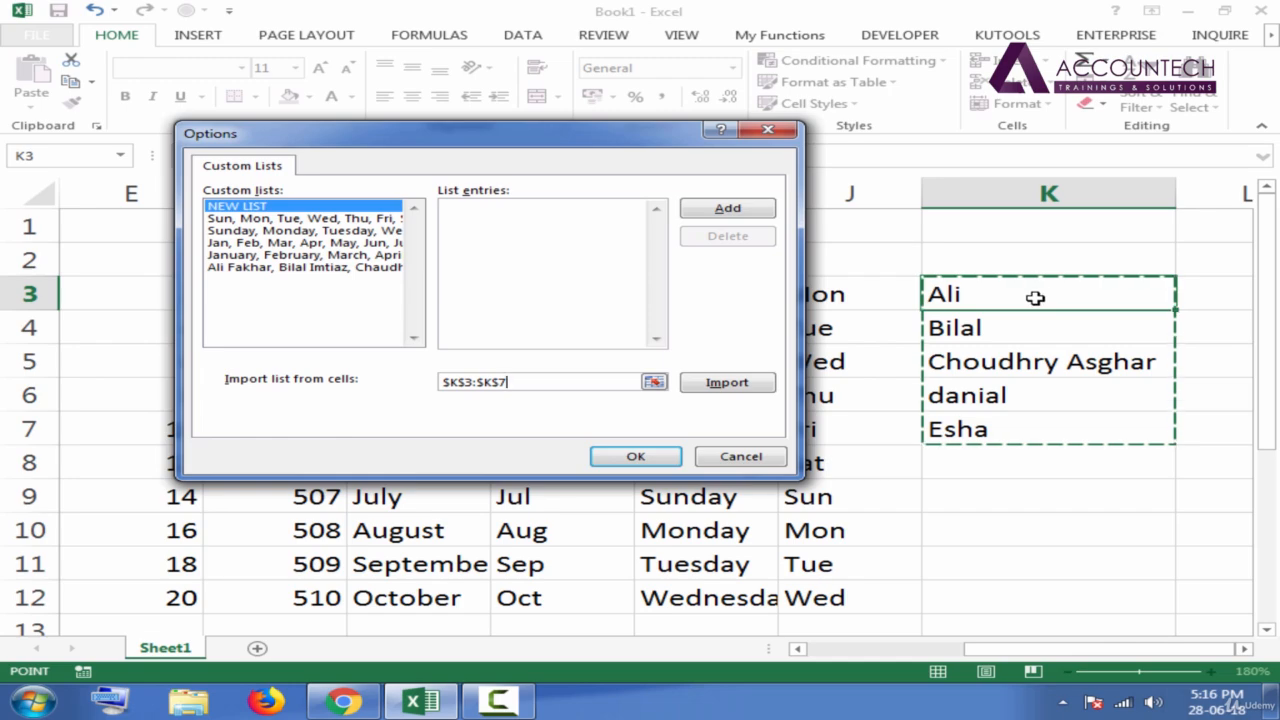
left_click_drag(966, 292, 1049, 431)
left_click(479, 383)
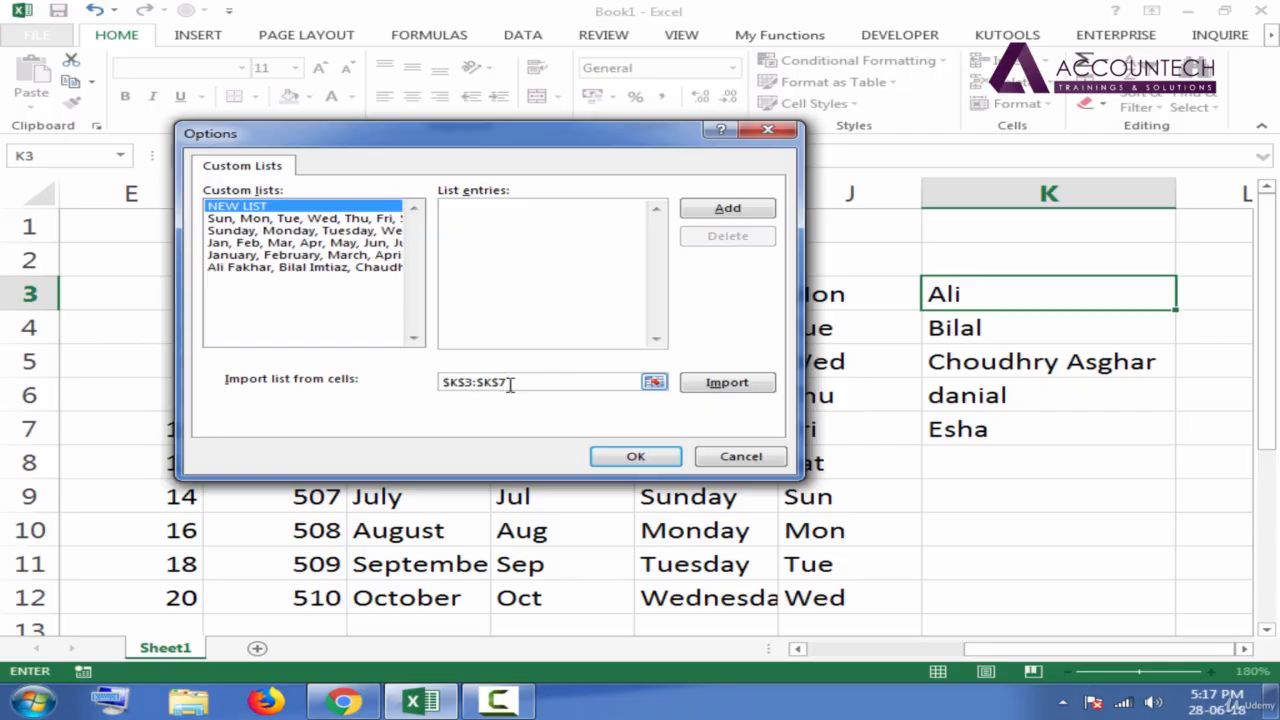
Import the names from the chosen cells as a custom list and accept the custom lists and Excel Options.
left_click(757, 389)
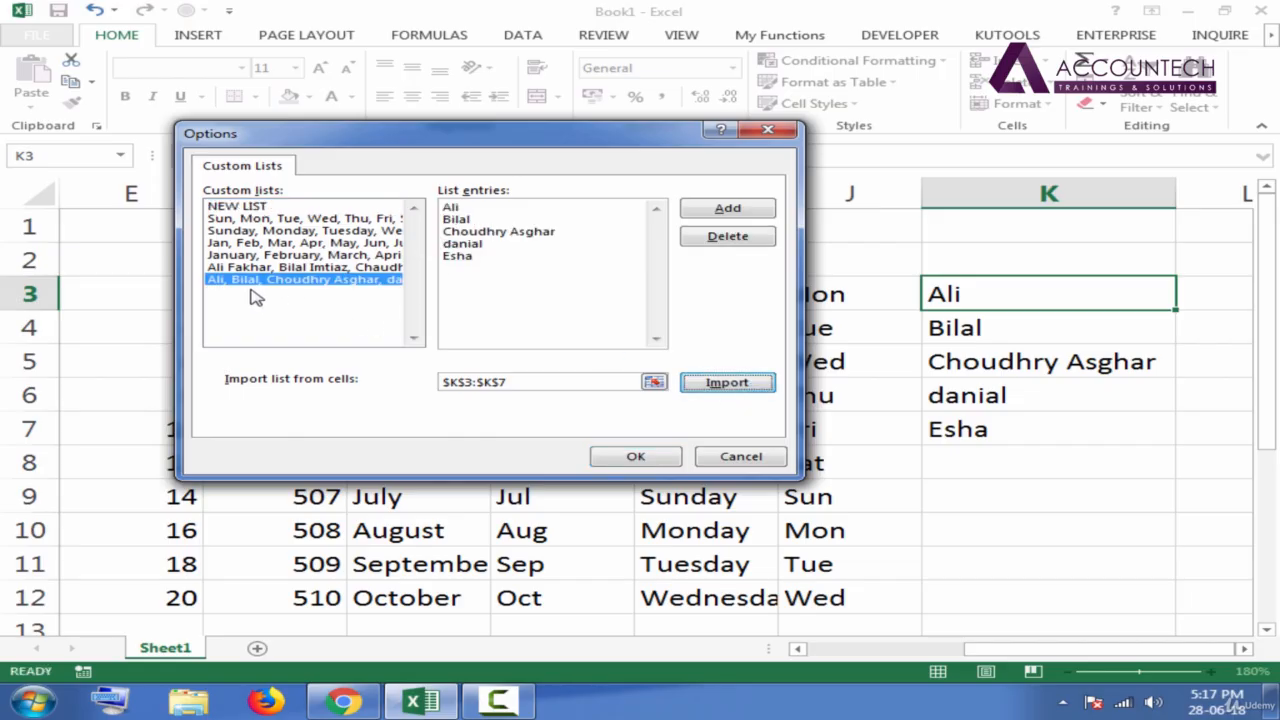
left_click(636, 457)
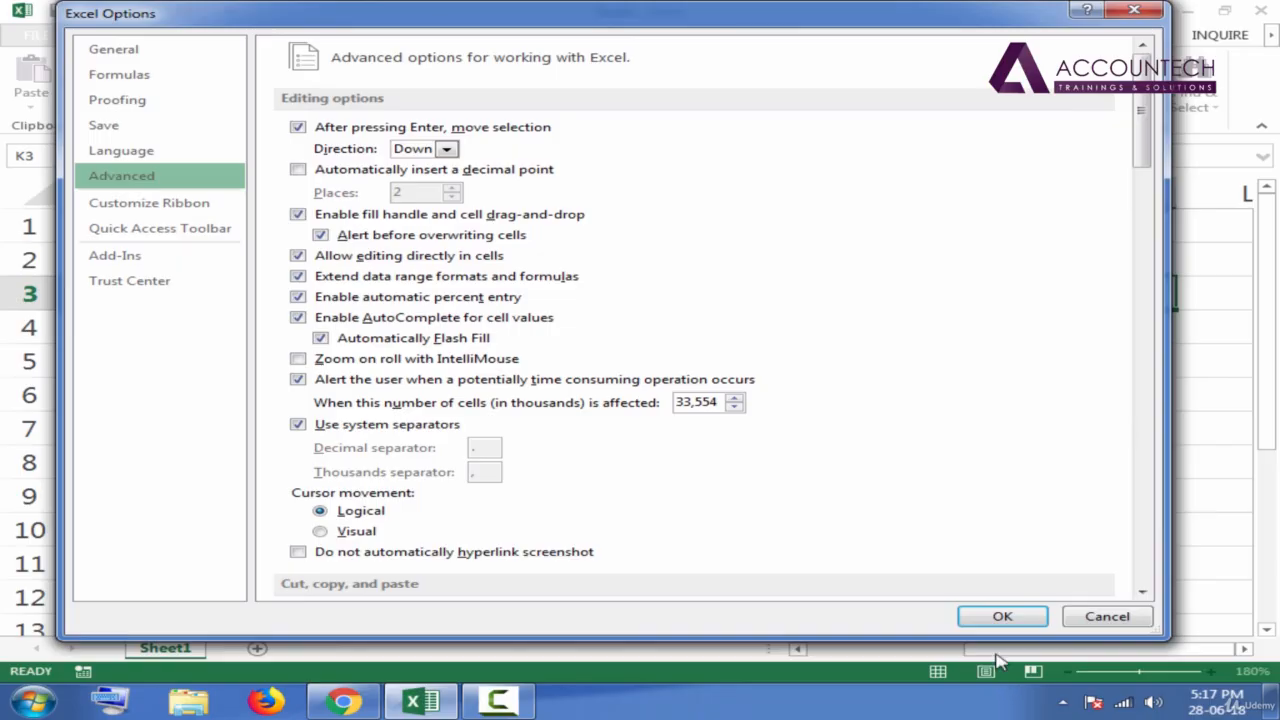
left_click(1000, 617)
Clear the names in K3:K7 and enter only the custom list's first name in K3.
left_click_drag(1051, 291, 1030, 422)
key("Delete")
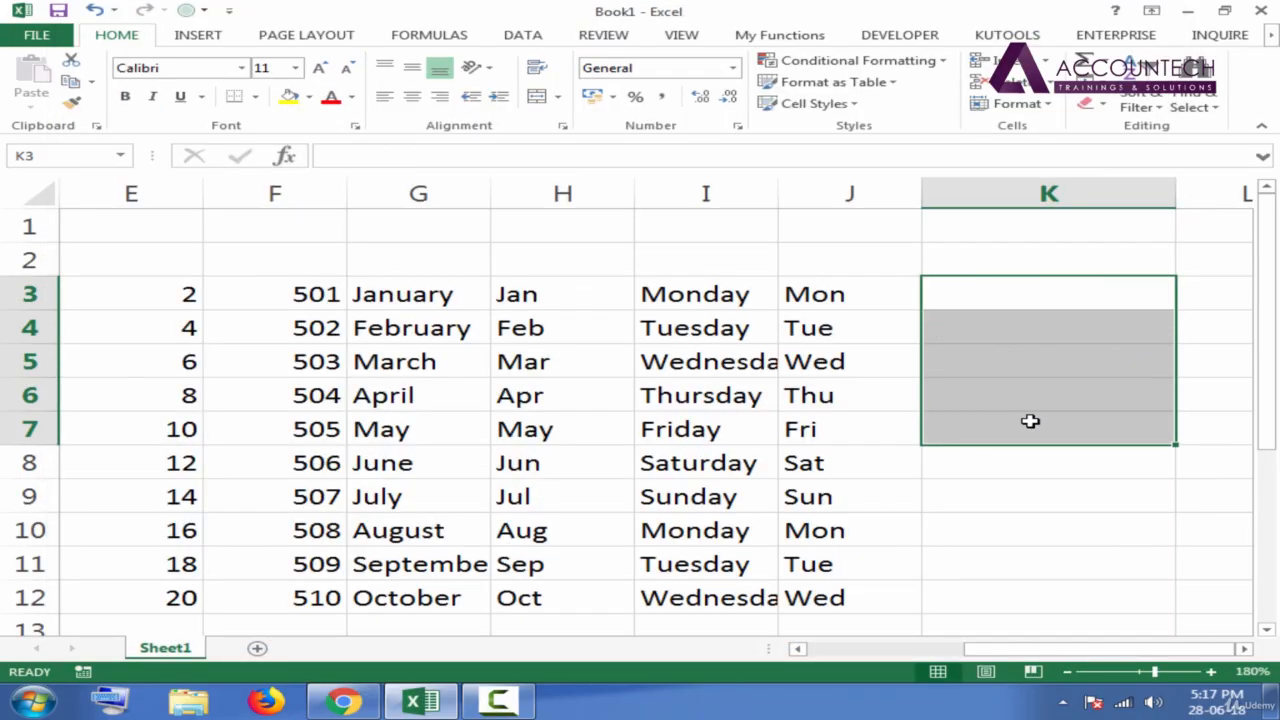
left_click(983, 305)
type("Ali")
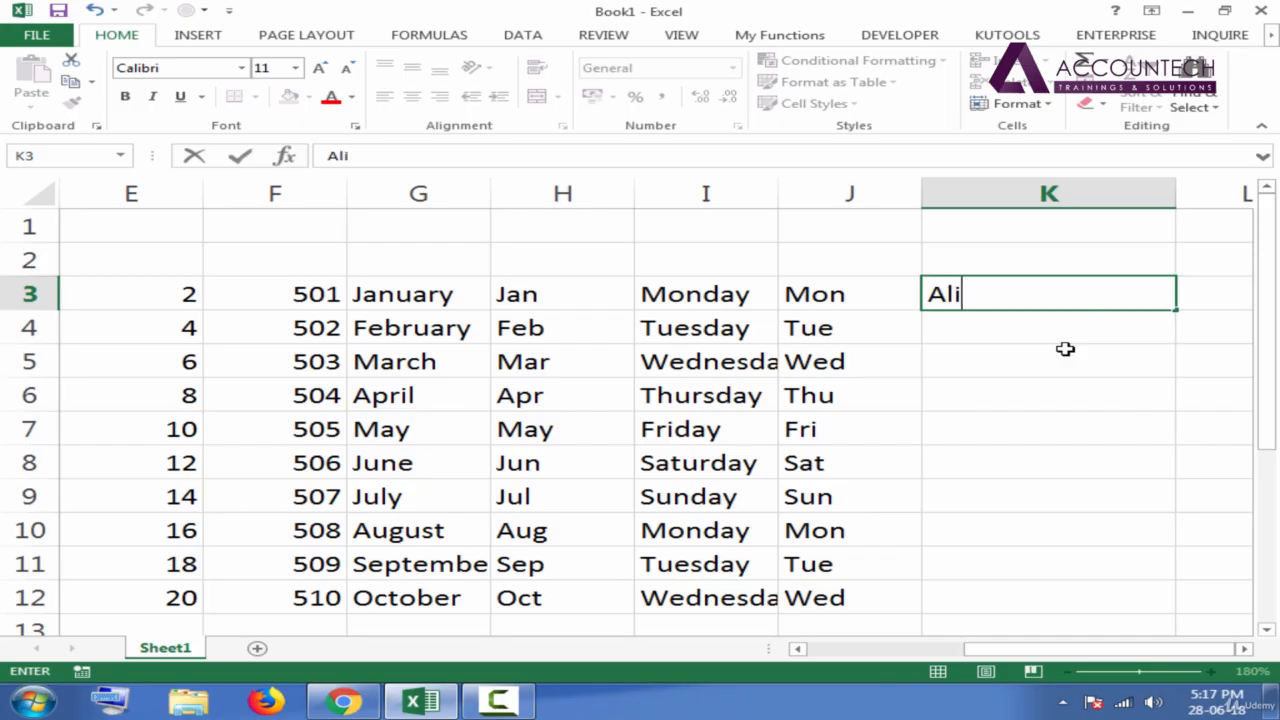
key("Return")
AutoFill the name series from K3 down to K12, alongside the neighbouring data.
left_click(1128, 300)
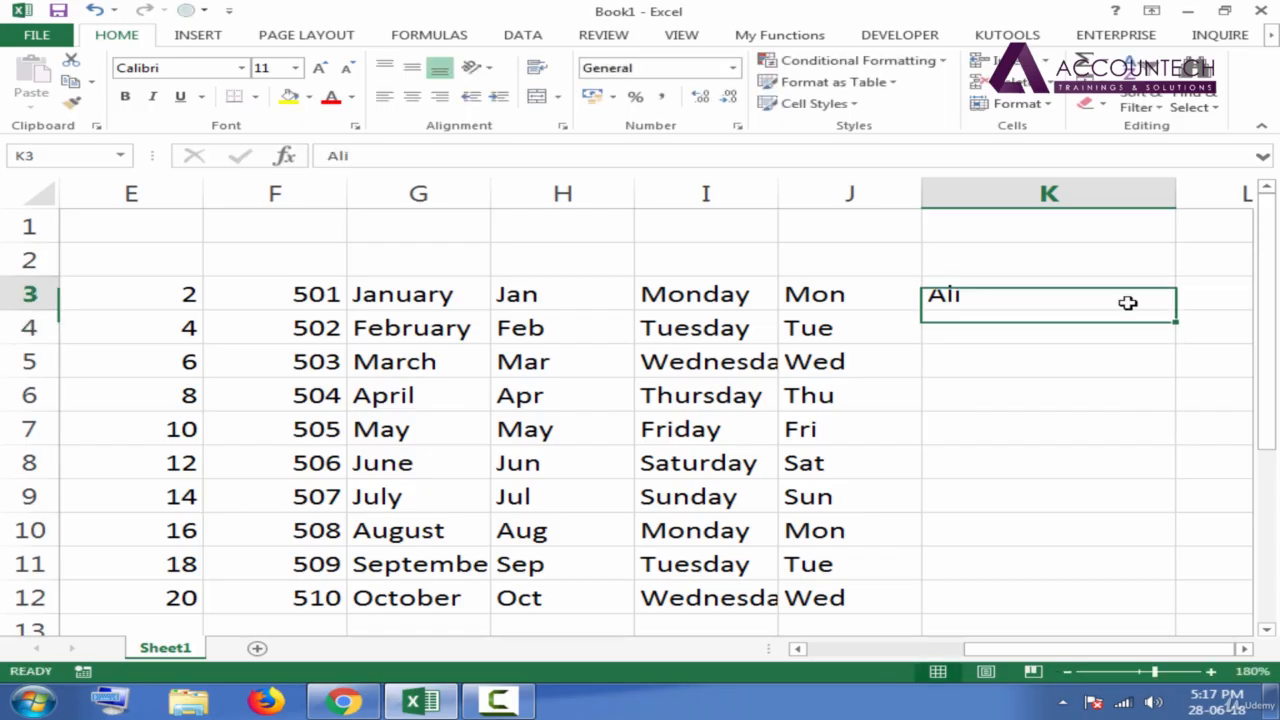
double_click(1179, 311)
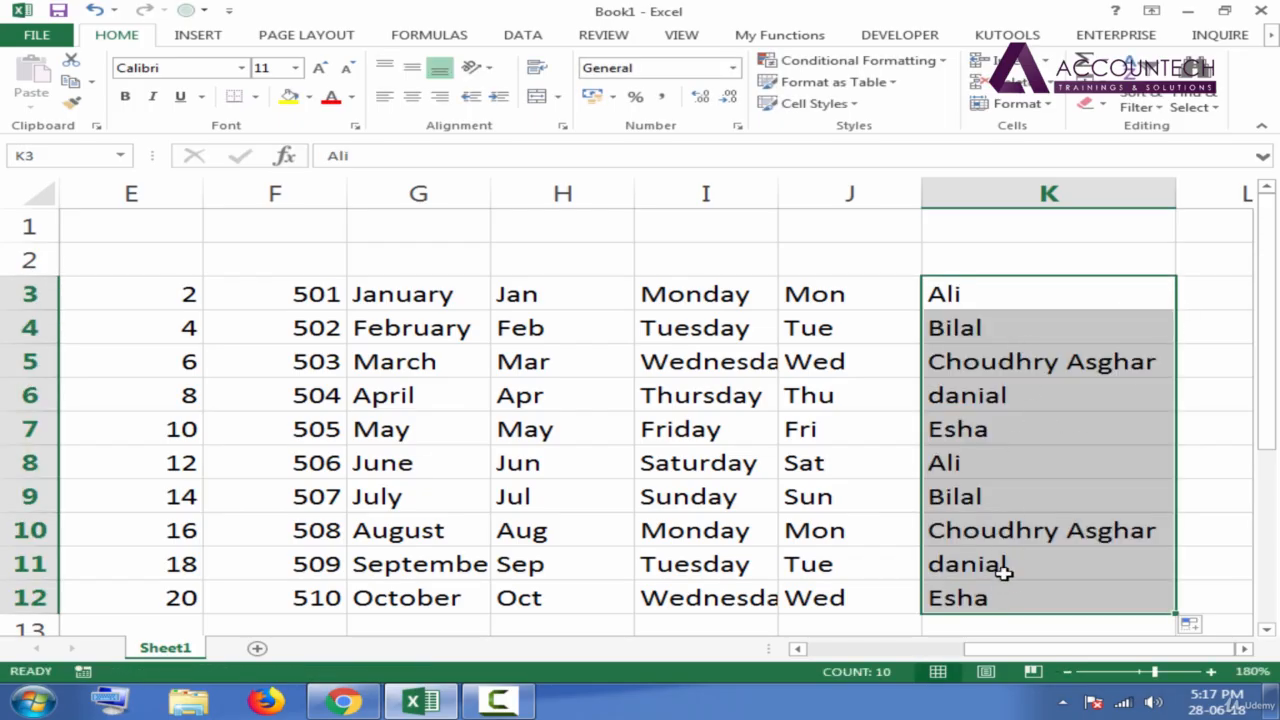
left_click(995, 432)
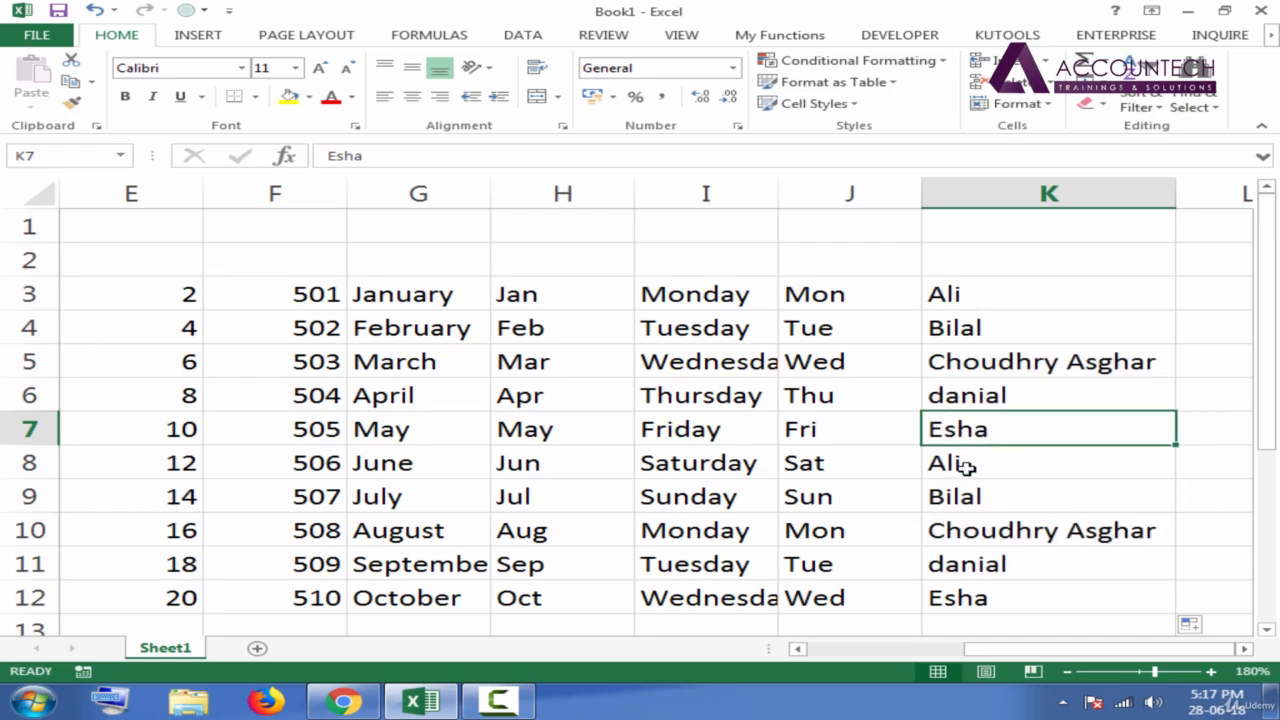
Open a new blank workbook in a separate Excel window and enter the custom list's first name in B3.
left_click(24, 692)
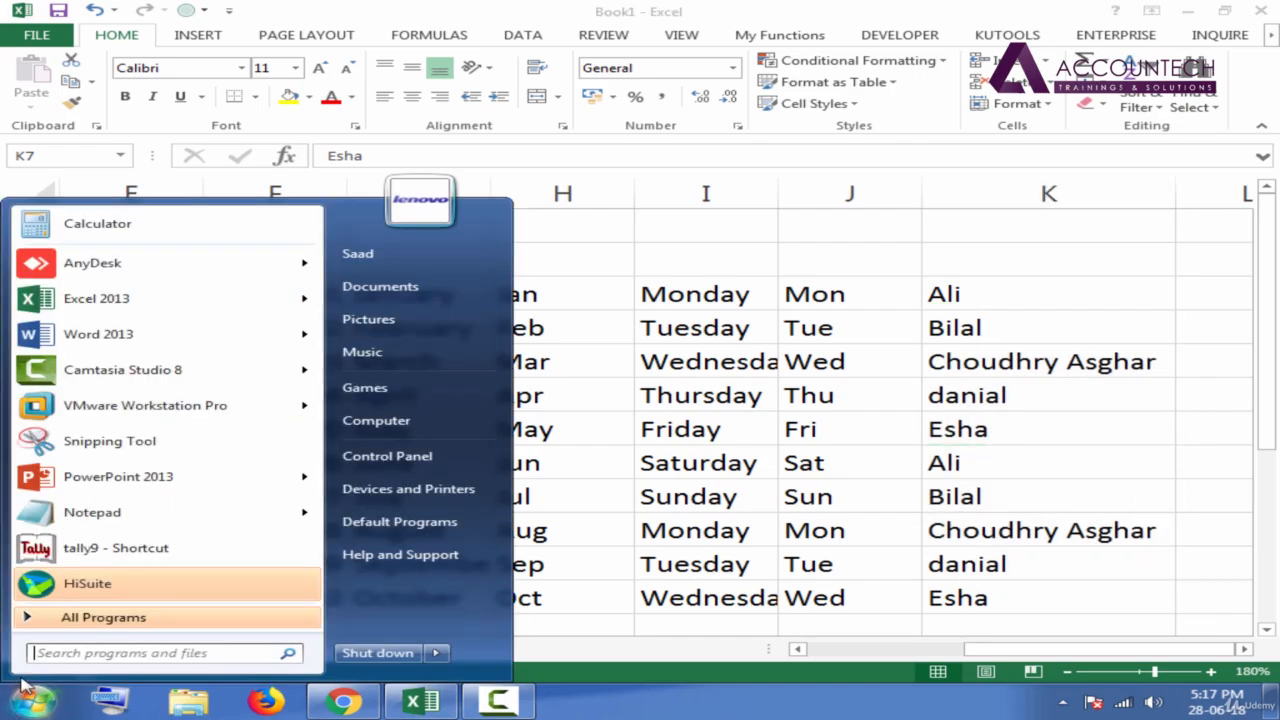
left_click(119, 302)
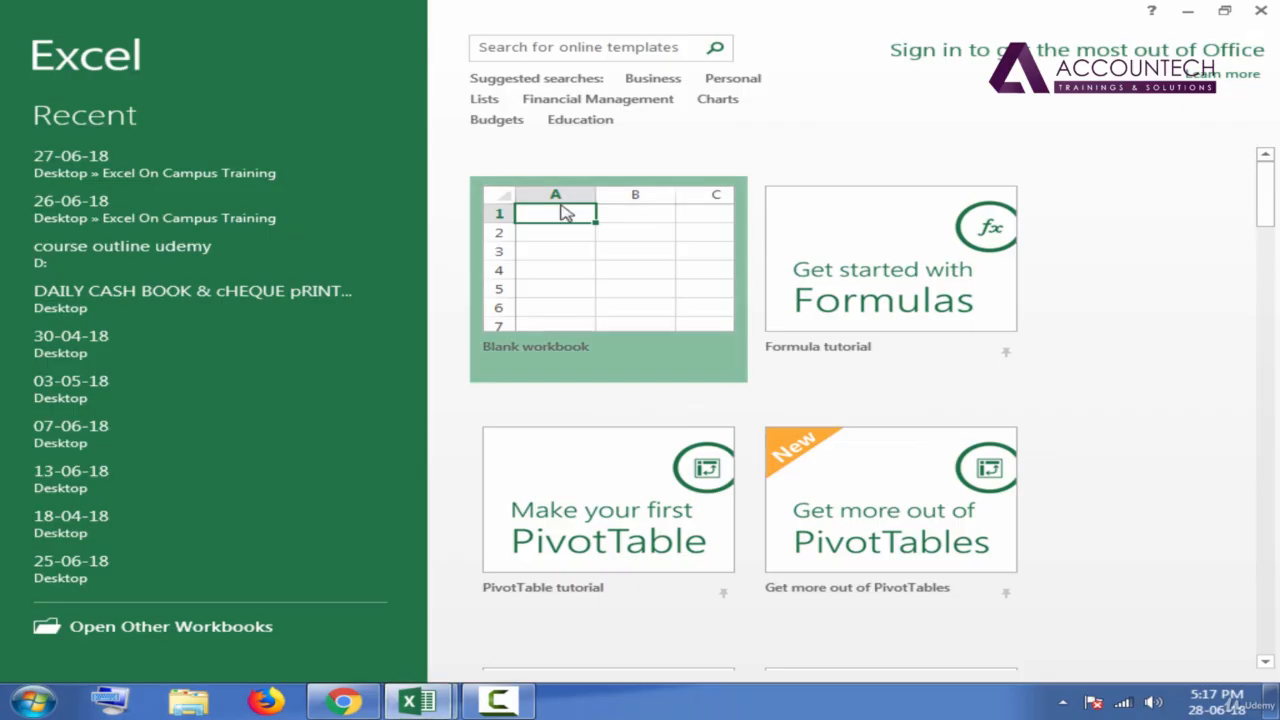
left_click(571, 211)
left_click(180, 251)
type("Ali")
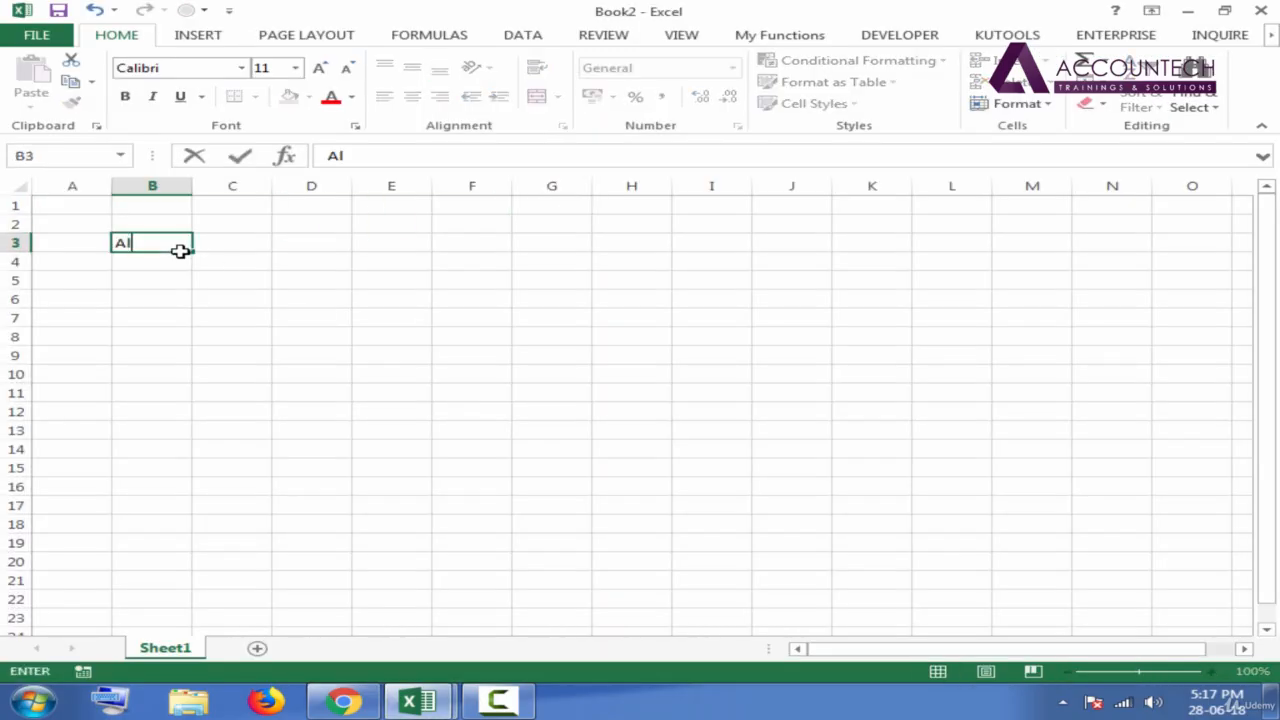
key("Return")
AutoFill the name series from B3 down to B11, and close the new workbook without saving it.
left_click(1212, 673)
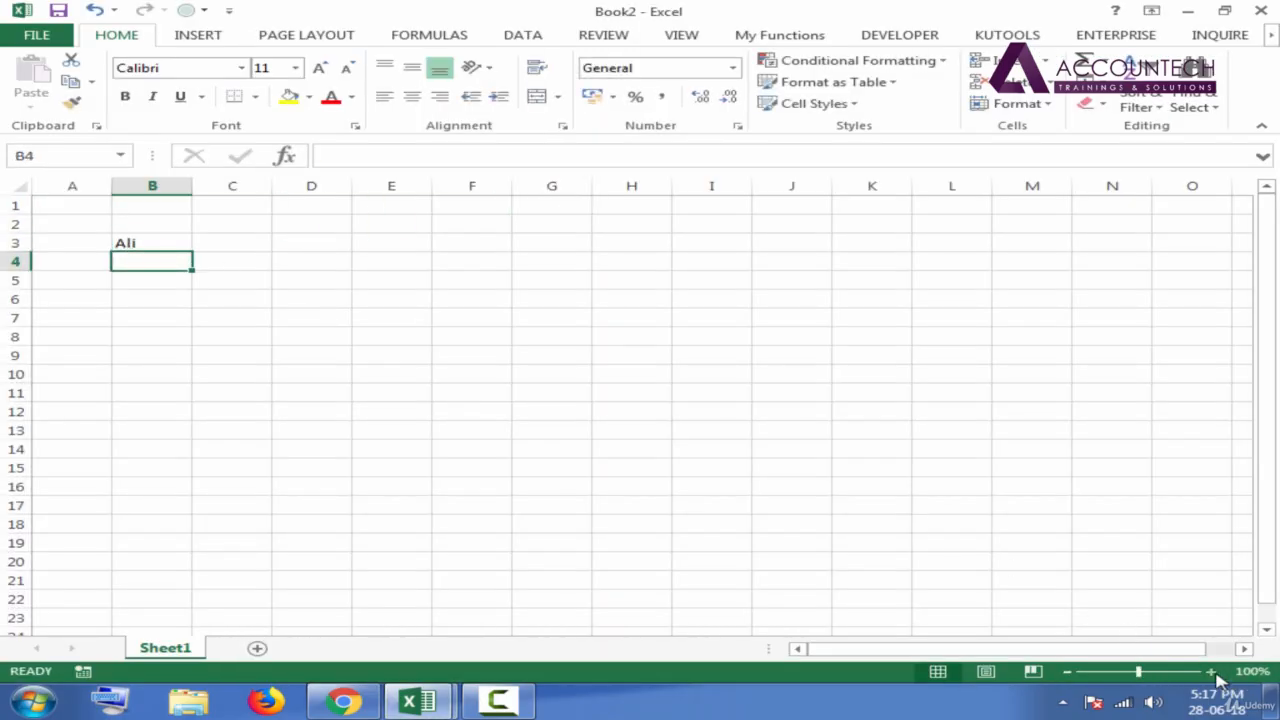
left_click(1212, 673)
left_click(1212, 673)
left_click(1212, 673)
left_click(1212, 673)
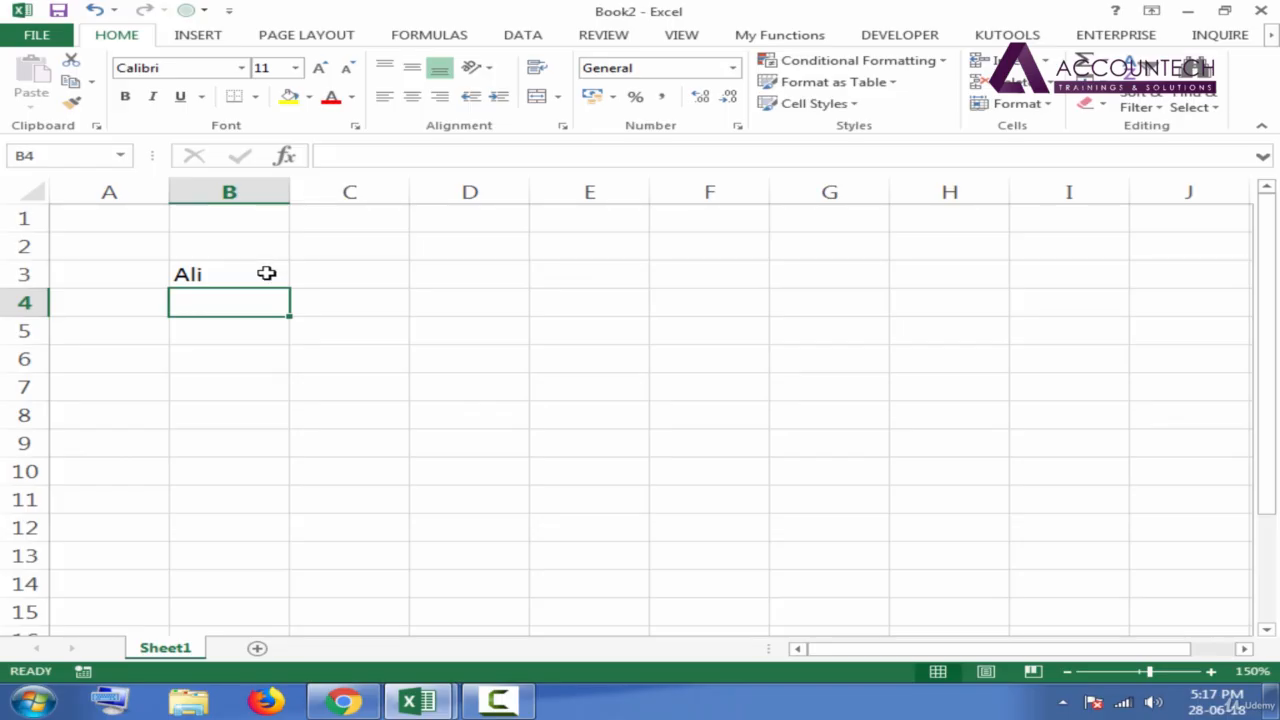
left_click(266, 275)
left_click_drag(290, 290, 306, 508)
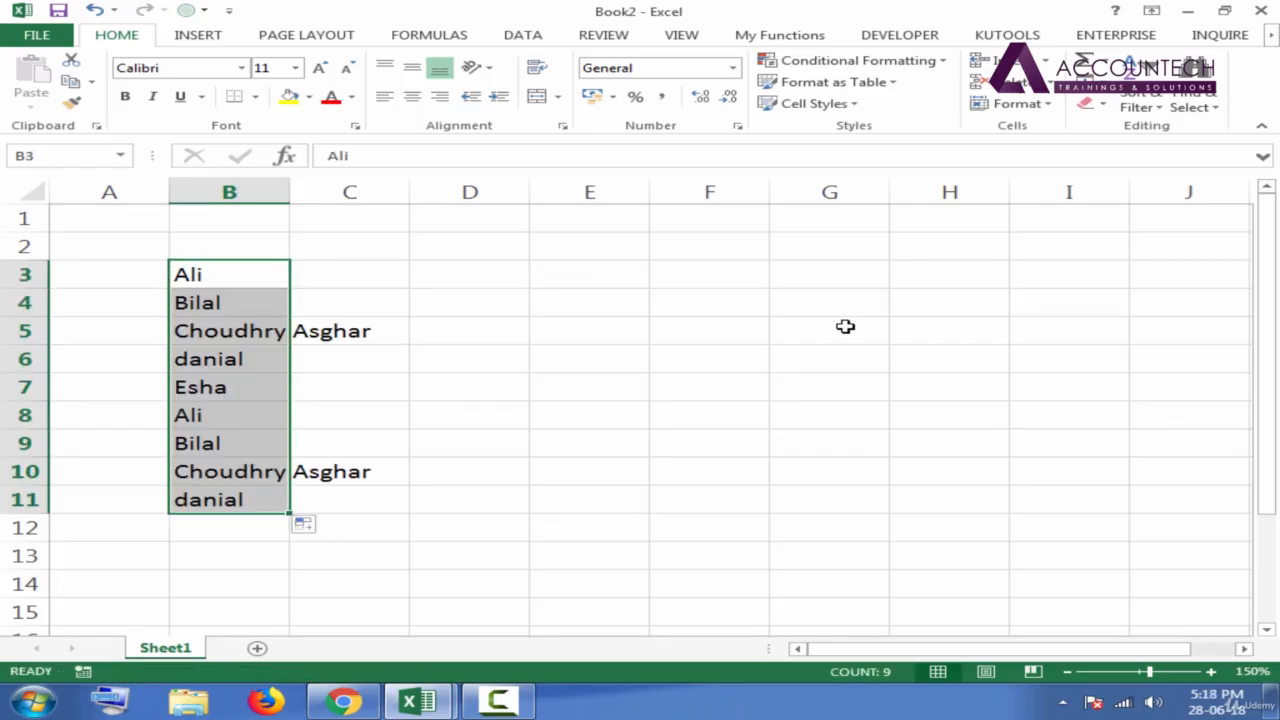
left_click(1259, 10)
left_click(650, 371)
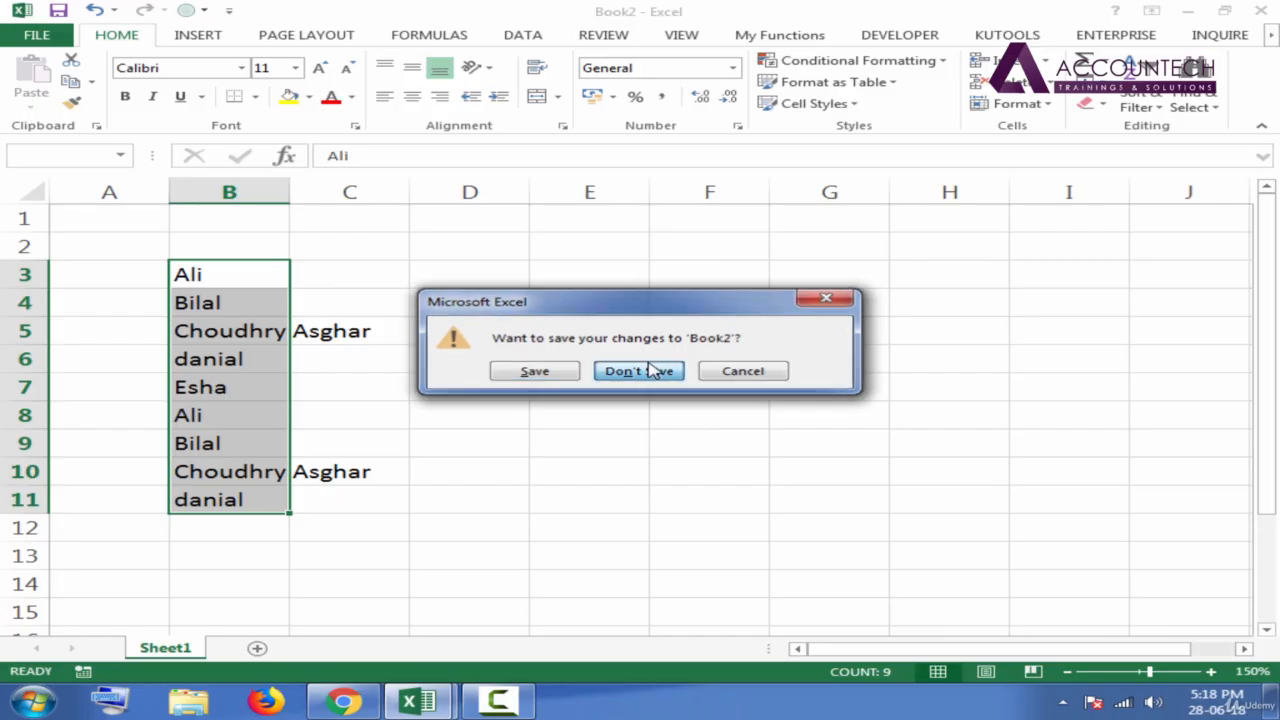